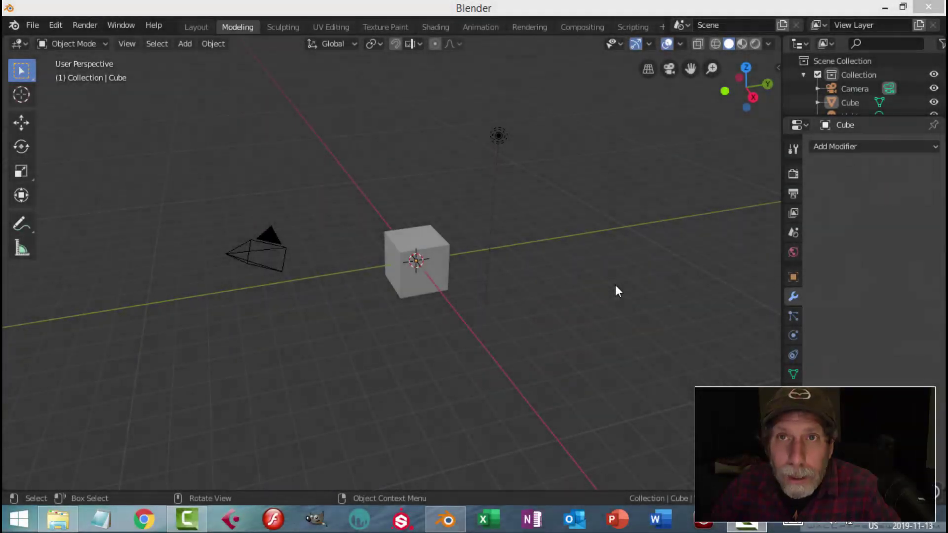
- Delete the default camera, cube and light, then switch to the top view
left_click(538, 141)
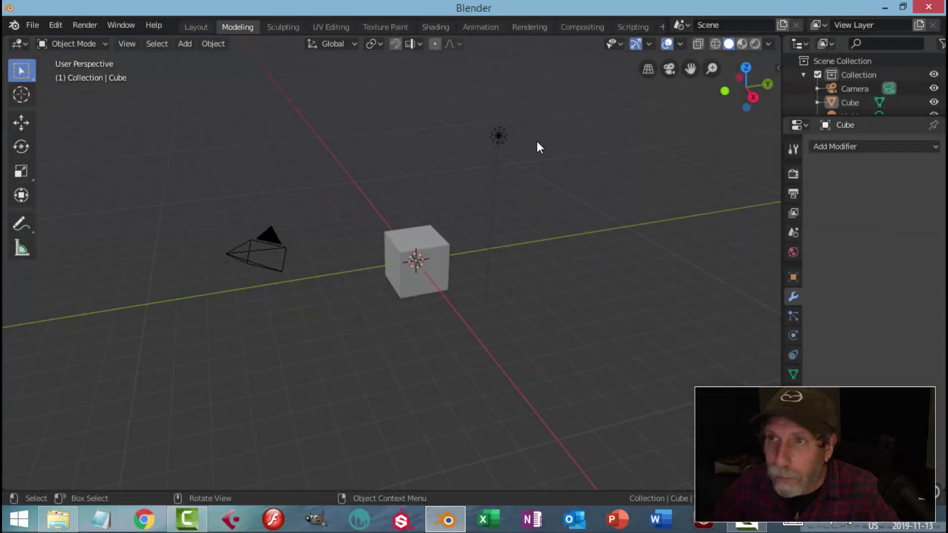
key("a")
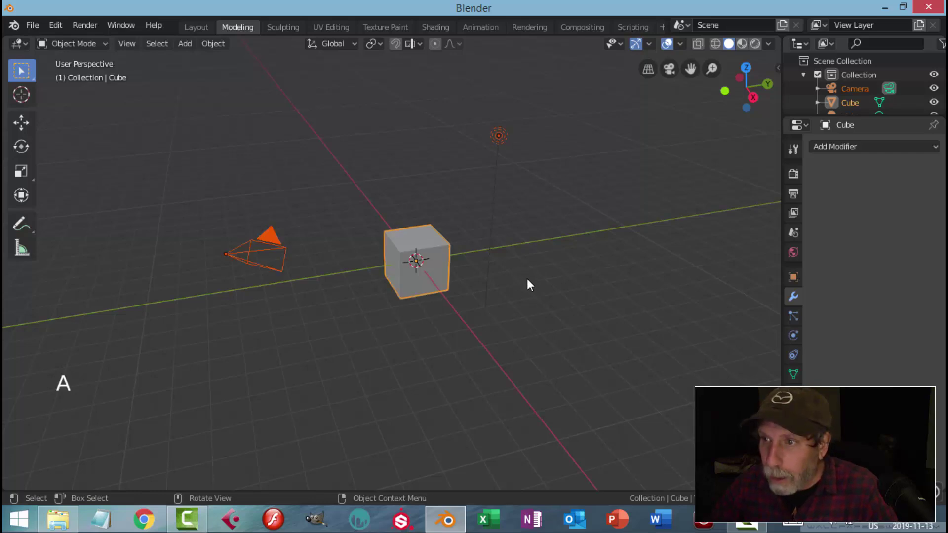
key("x")
left_click(526, 279)
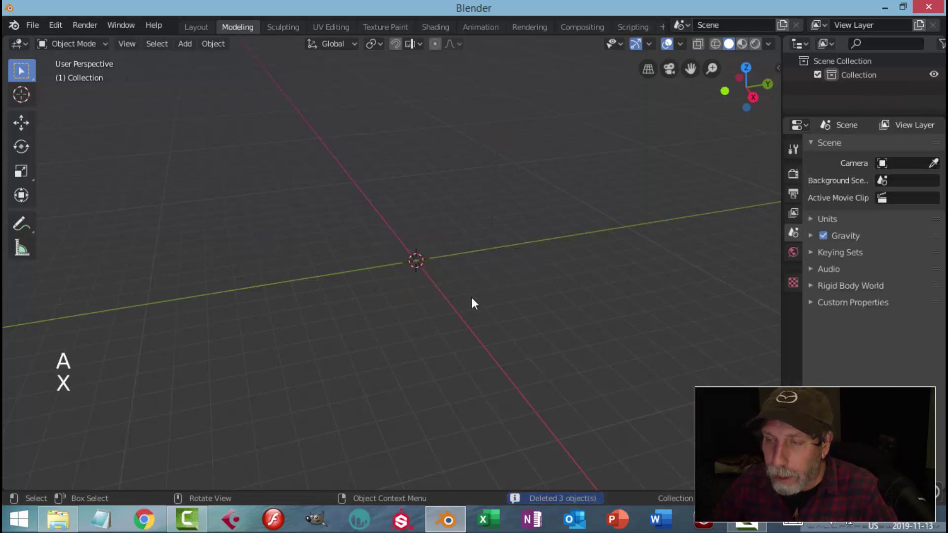
key("KP_7")
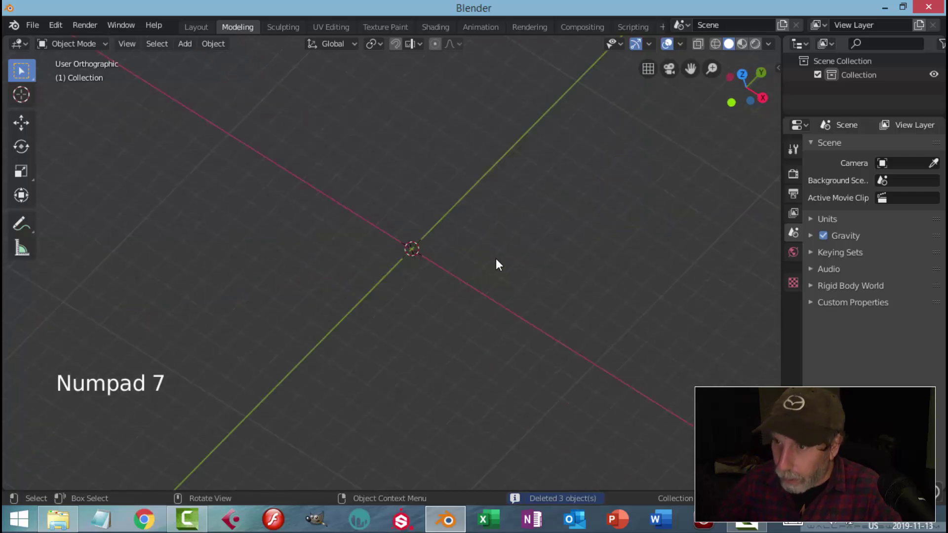
scroll(496, 259, "up", 3)
middle_click_drag(495, 259, 527, 275, "shift")
scroll(520, 313, "up", 1)
- Add a circle mesh at the origin with 6 vertices to form a hexagon
key("shift+a")
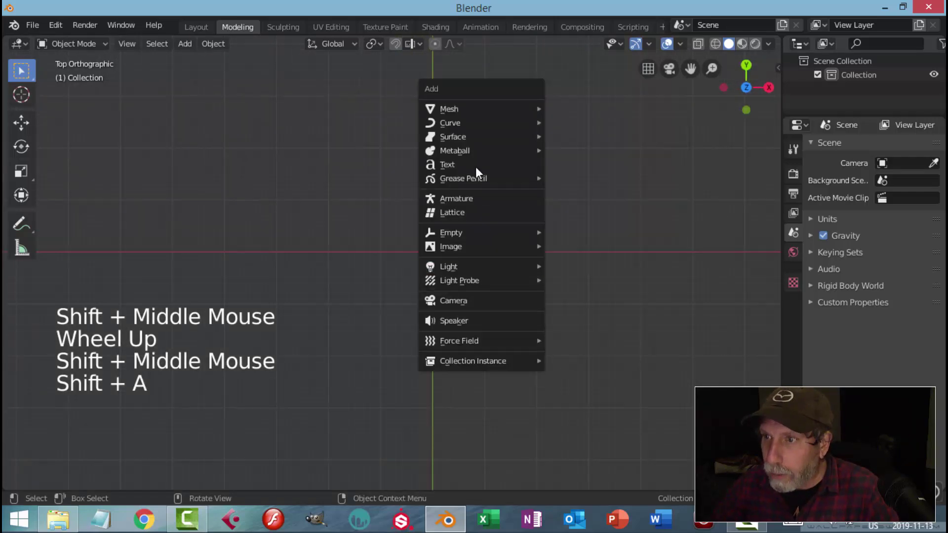
mouse_move(488, 108)
left_click(558, 135)
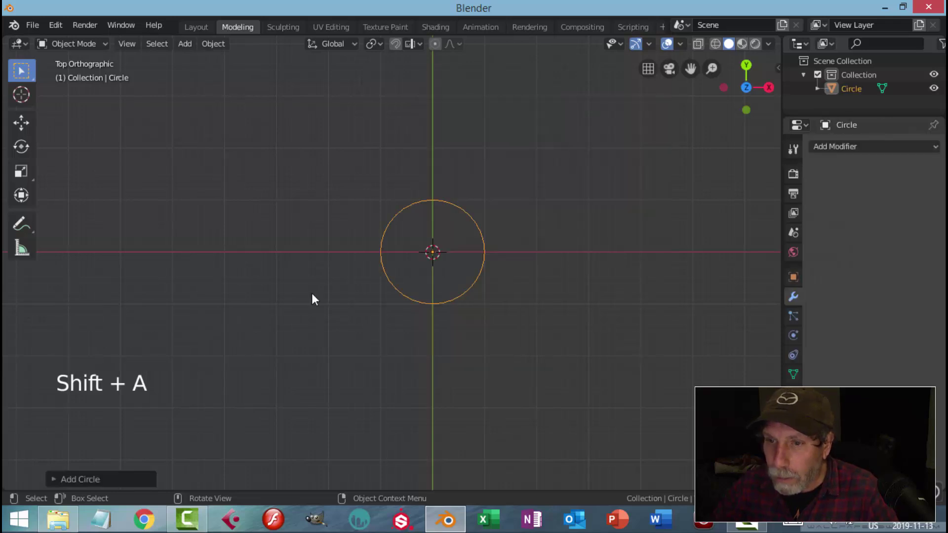
left_click(98, 476)
left_click(235, 327)
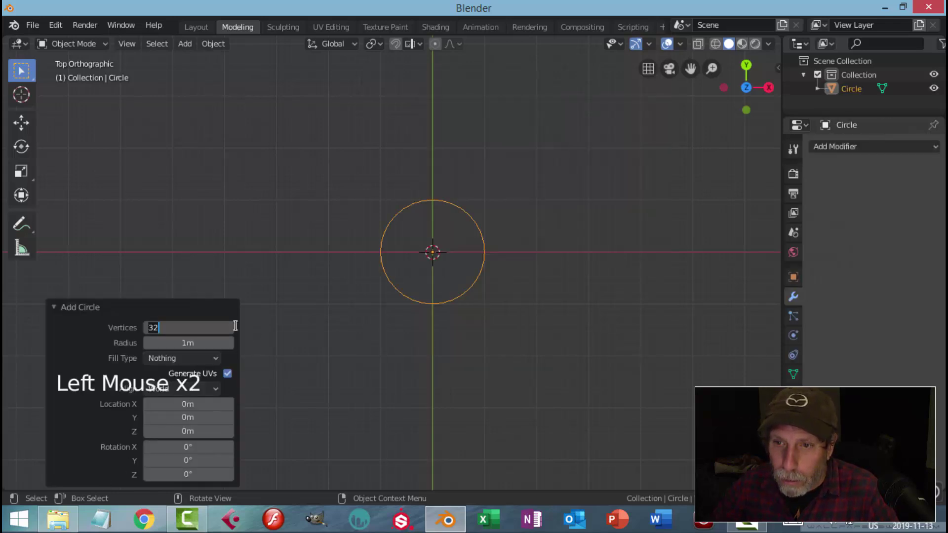
type("6")
key("Return")
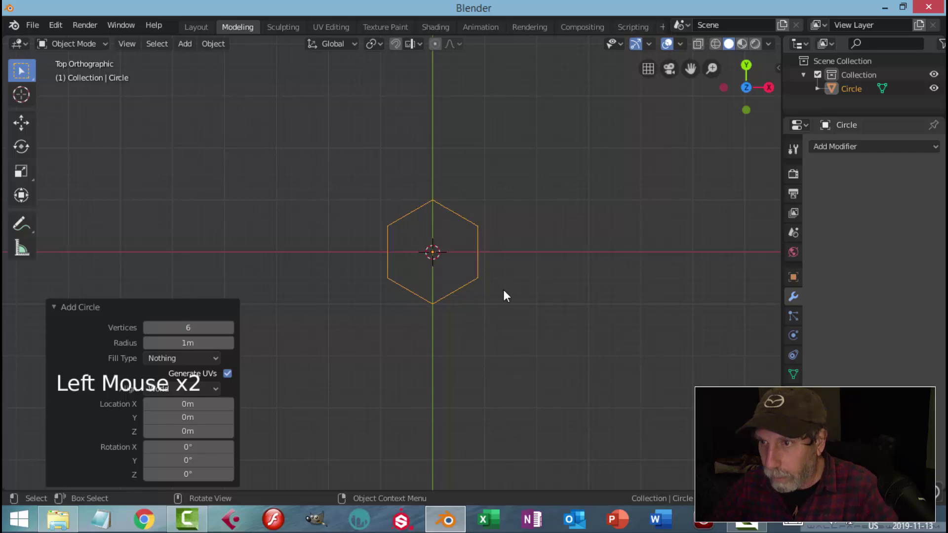
scroll(523, 276, "up", 3)
- Extrude the hexagon's vertices and scale them inward to about 0.85 to form a rim
key("Tab")
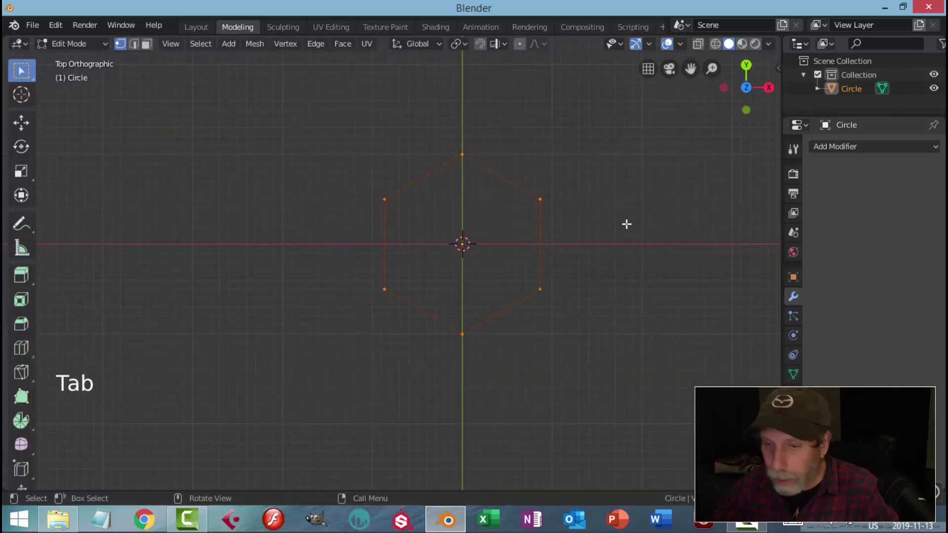
key("e")
key("s")
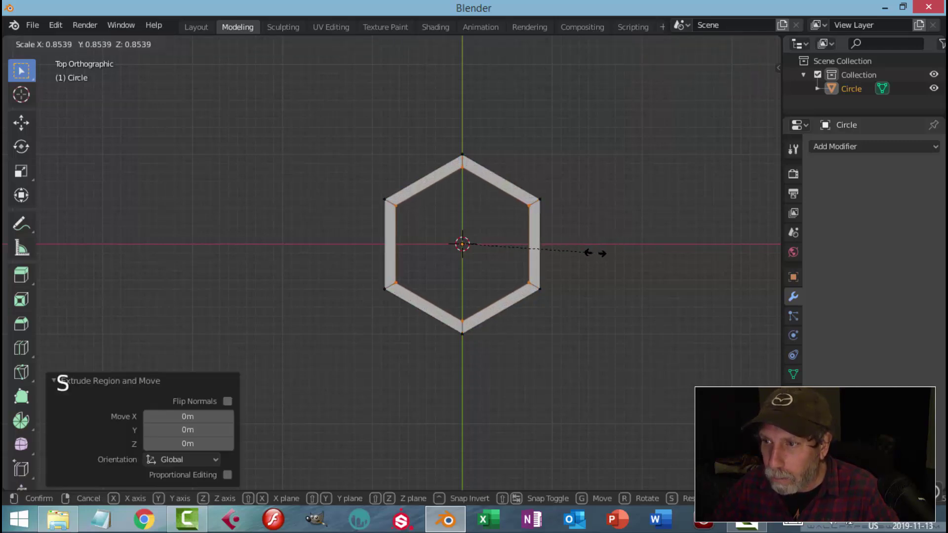
left_click(594, 253)
scroll(609, 250, "down", 3)
middle_click_drag(610, 249, 553, 260, "shift")
key("Tab")
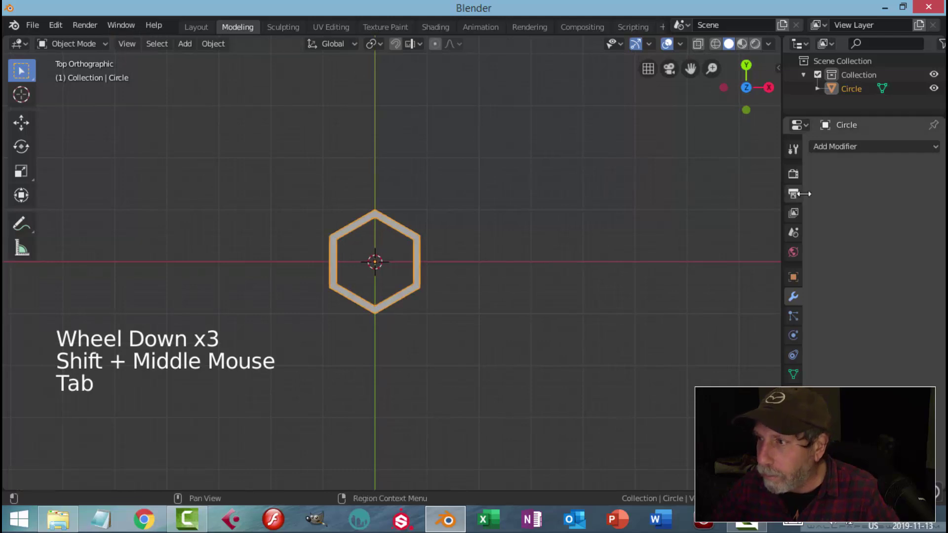
- Add an Array modifier to the hexagonal frame with Count set to 10
left_click(828, 144)
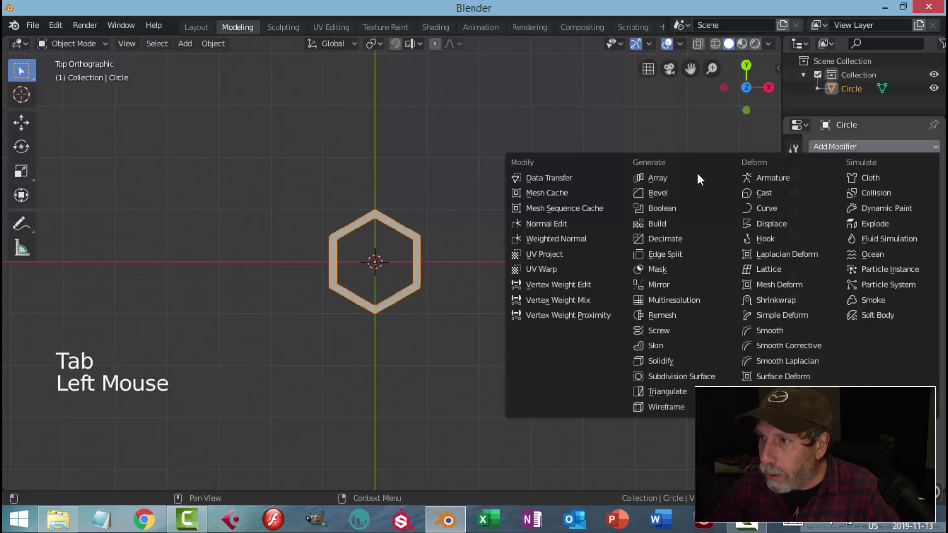
left_click(671, 176)
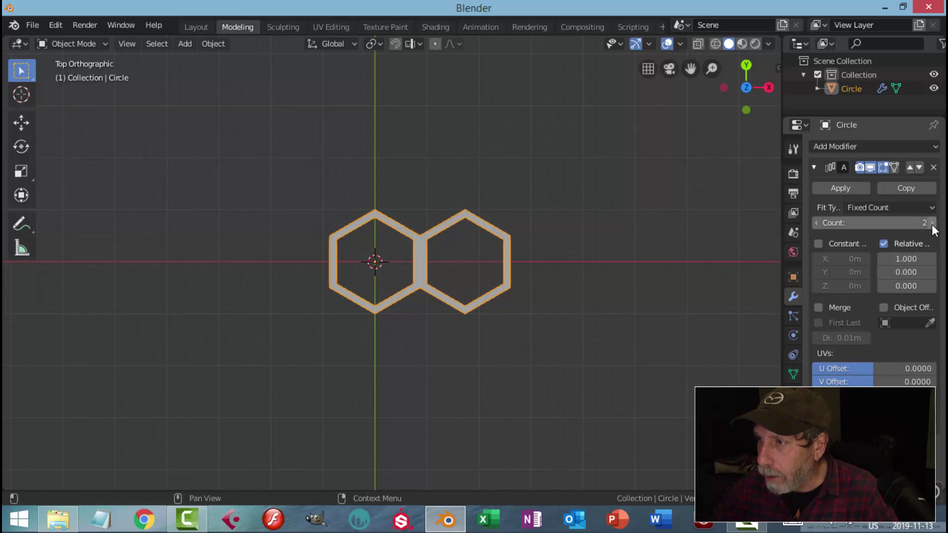
left_click(835, 223)
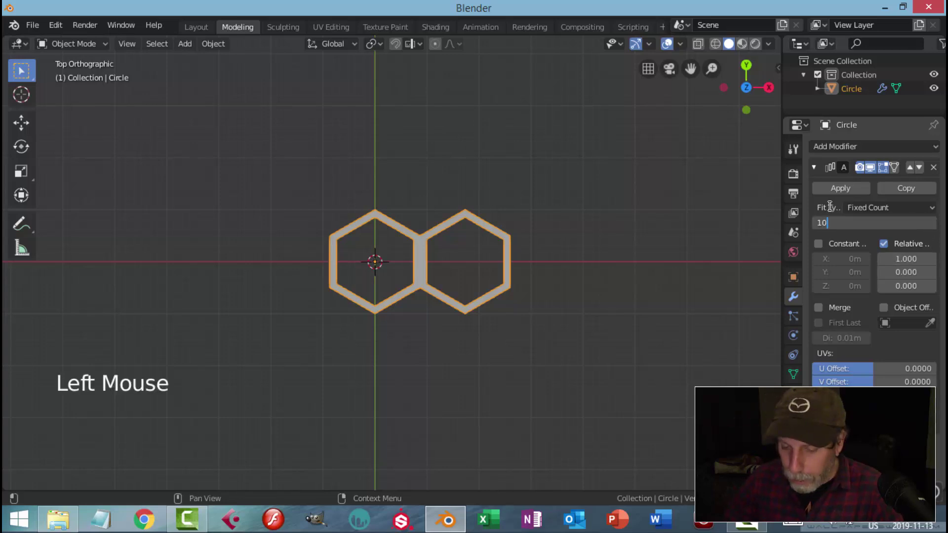
key("Return")
scroll(645, 270, "down", 4)
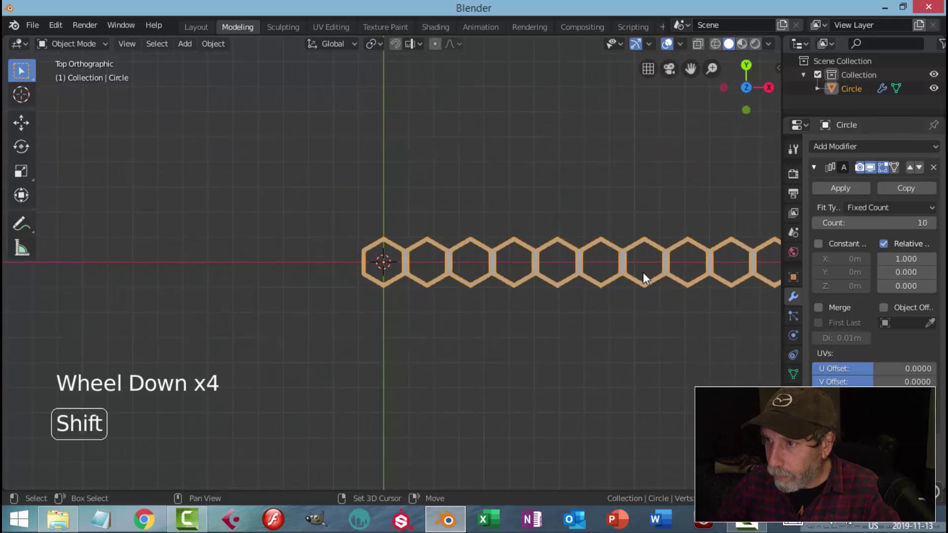
middle_click_drag(643, 272, 550, 292, "shift")
scroll(538, 261, "up", 1)
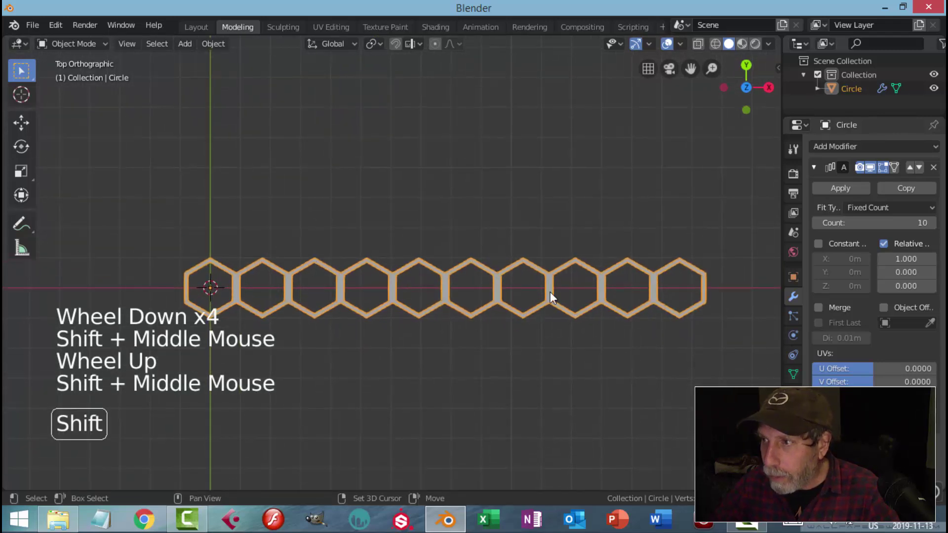
- Add a second Array modifier and begin adjusting its relative offsets
left_click(814, 168)
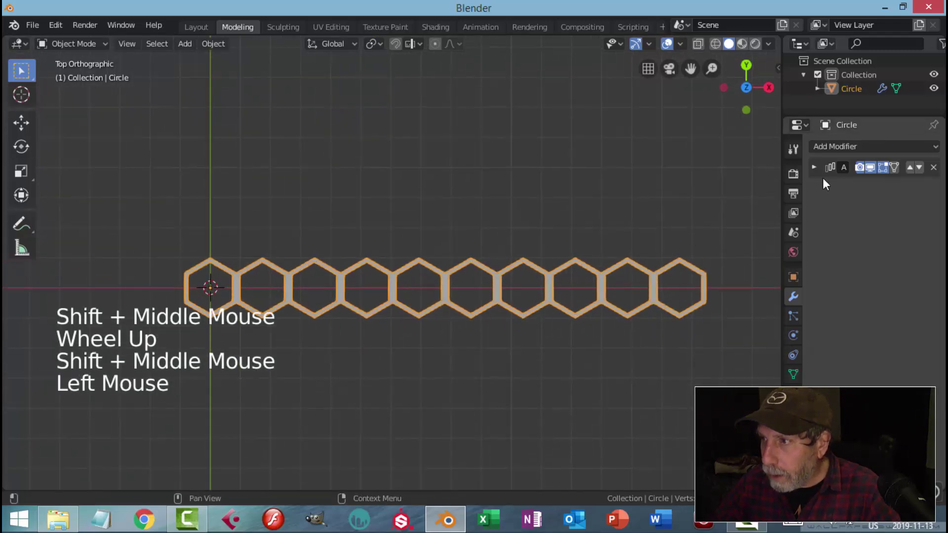
left_click(834, 145)
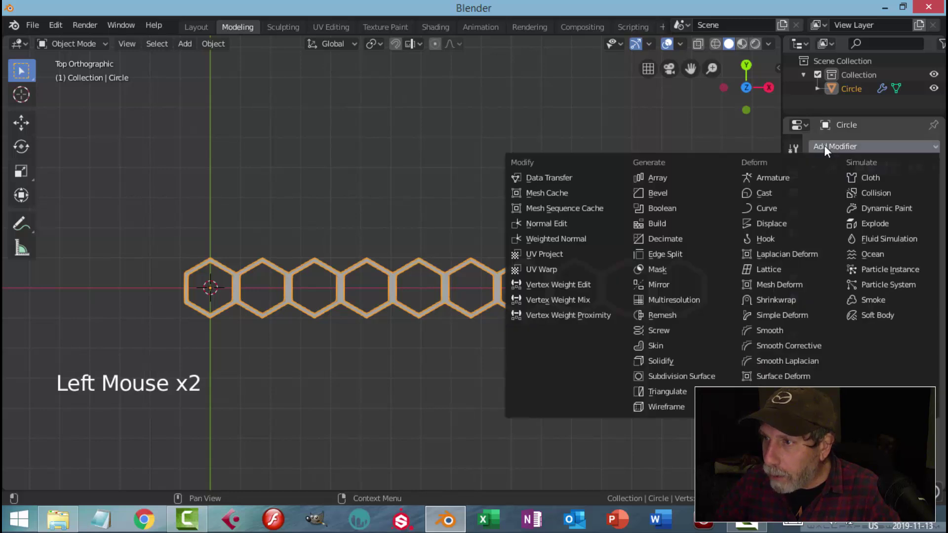
left_click(817, 147)
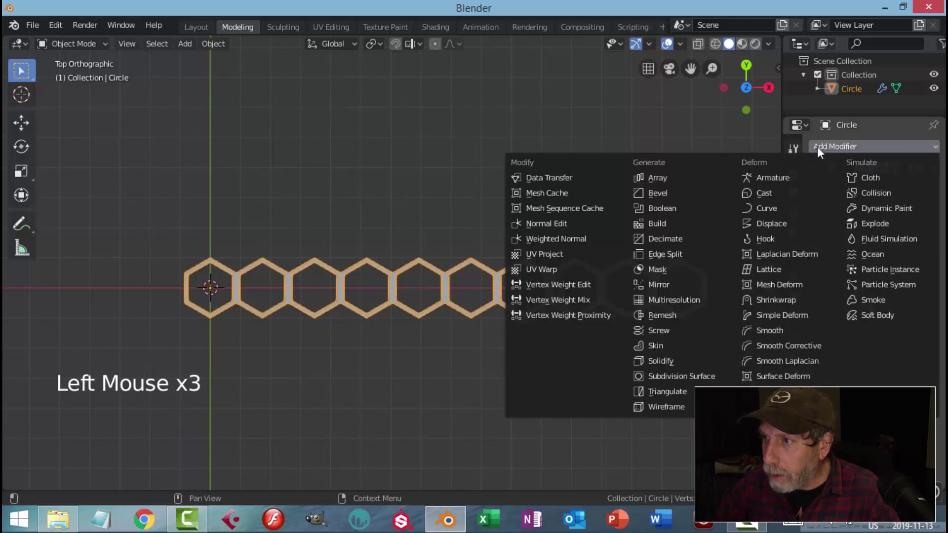
left_click(684, 179)
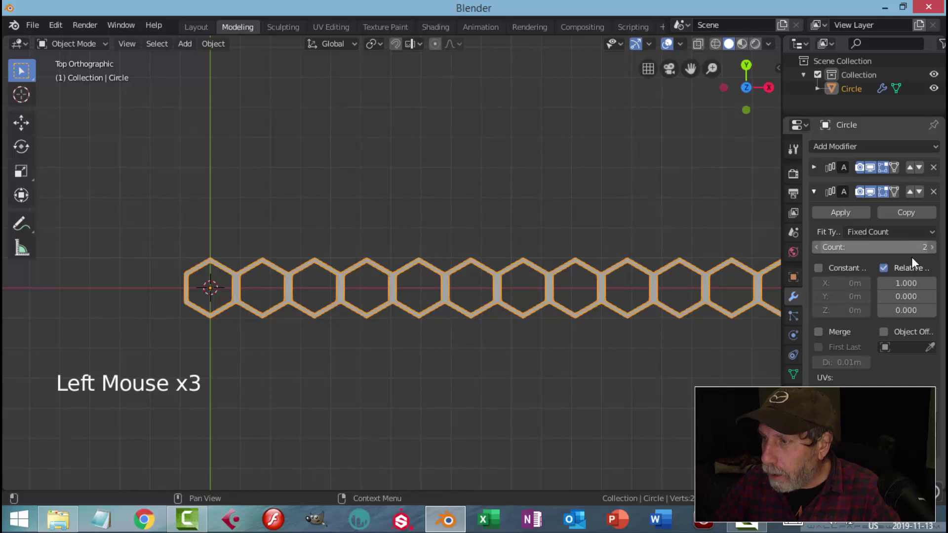
left_click(930, 296)
type("0.0")
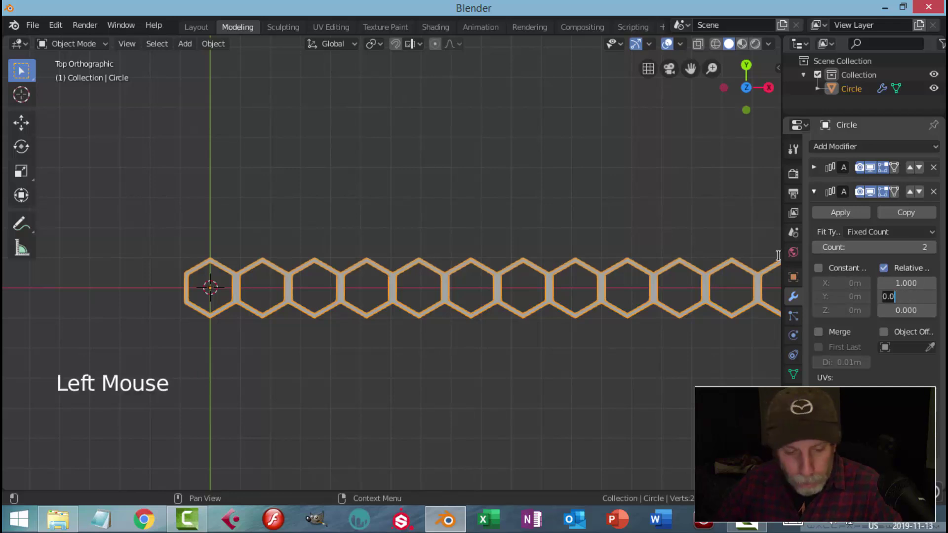
key("Return")
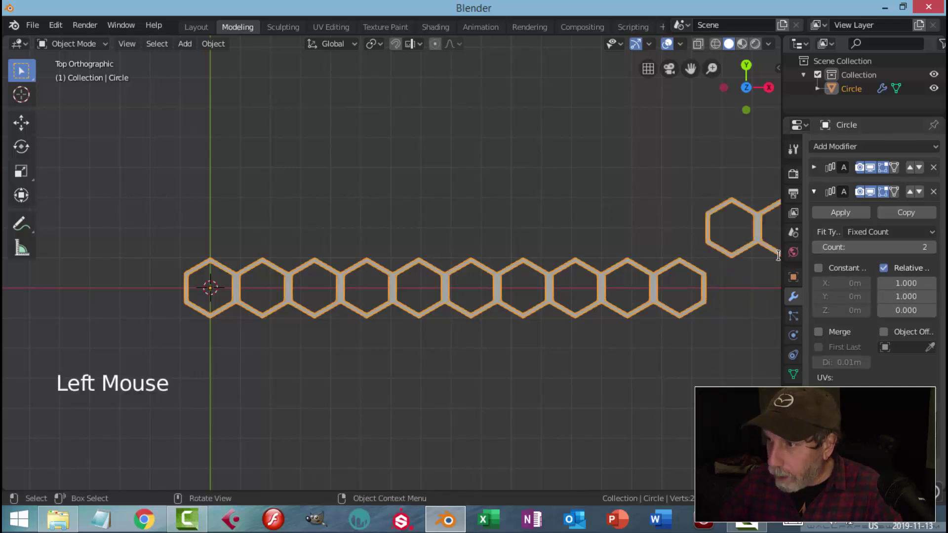
left_click(905, 285)
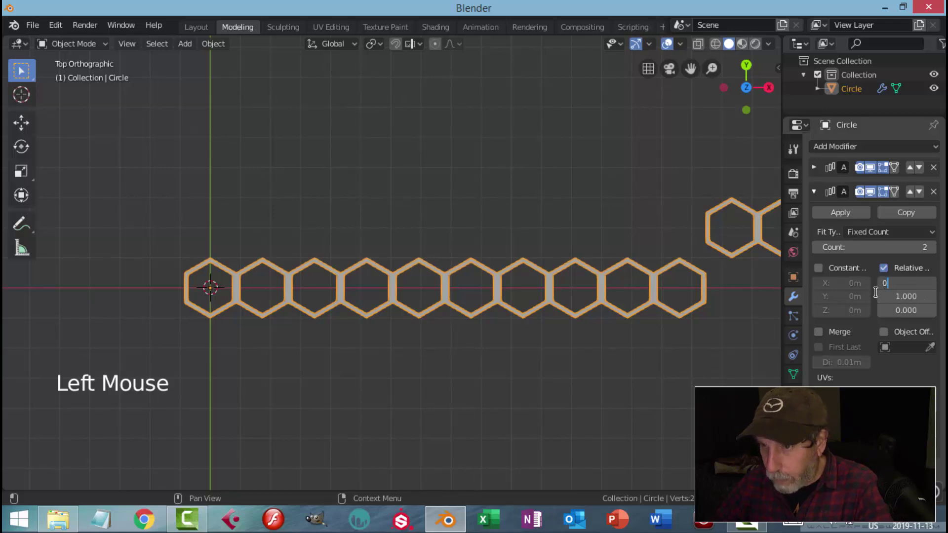
key("Return")
- Set the second array's Relative Offset to X 0.05 and Y 0.75
scroll(395, 318, "up", 2)
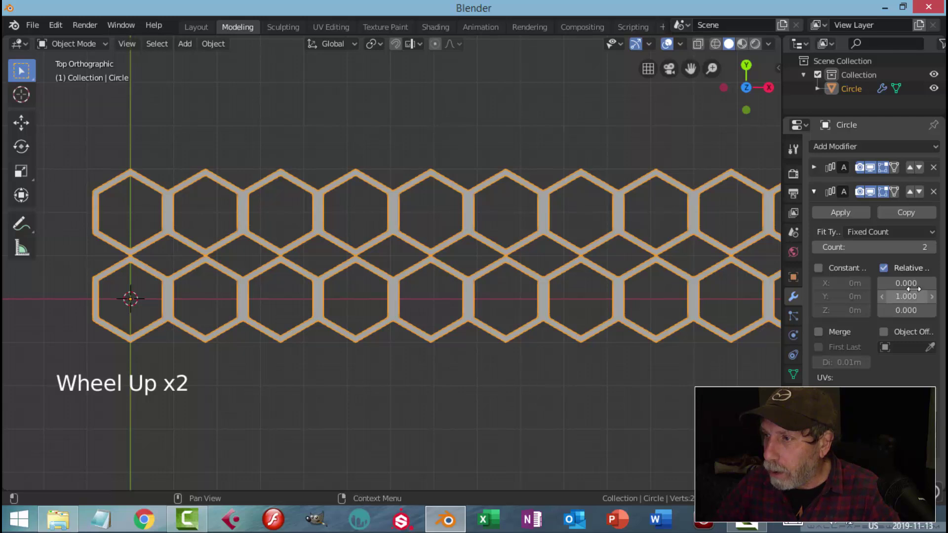
left_click(929, 300)
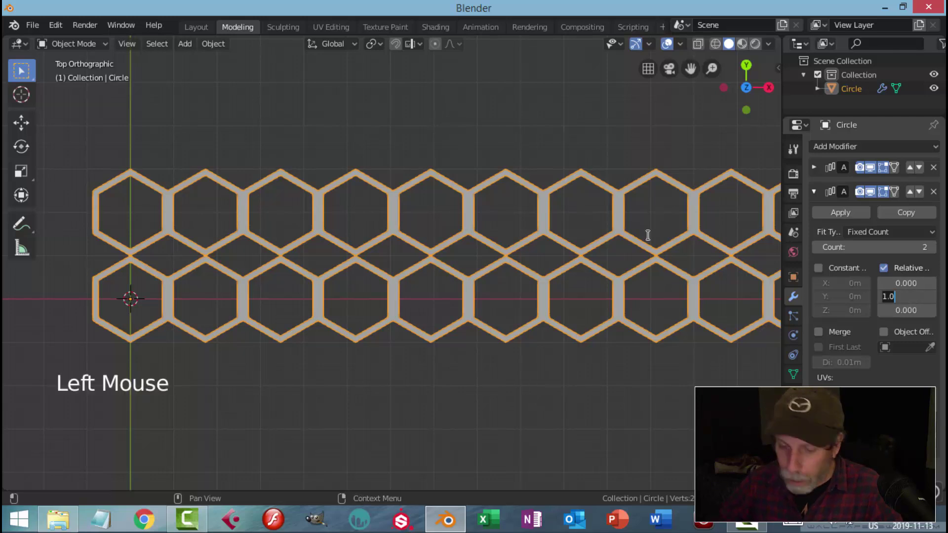
type("0.7")
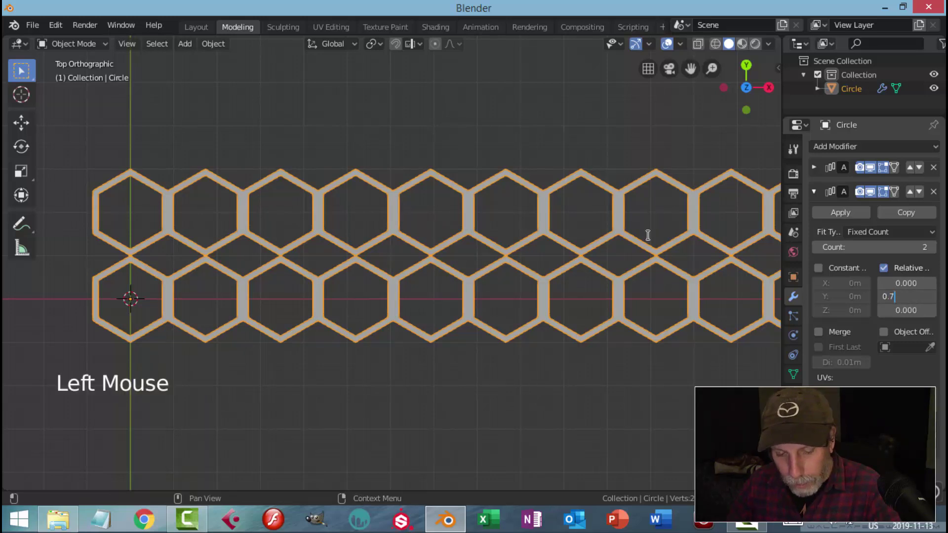
type("5")
key("Return")
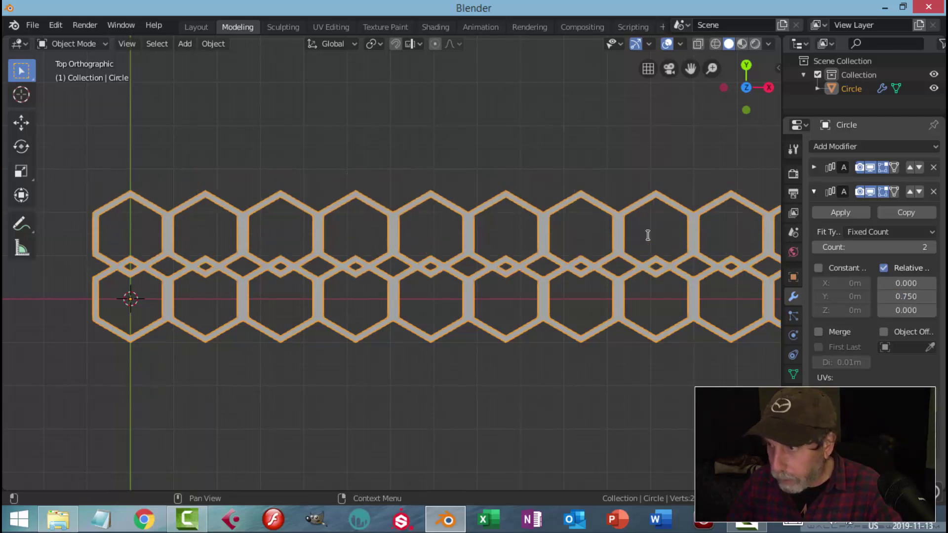
left_click(906, 283)
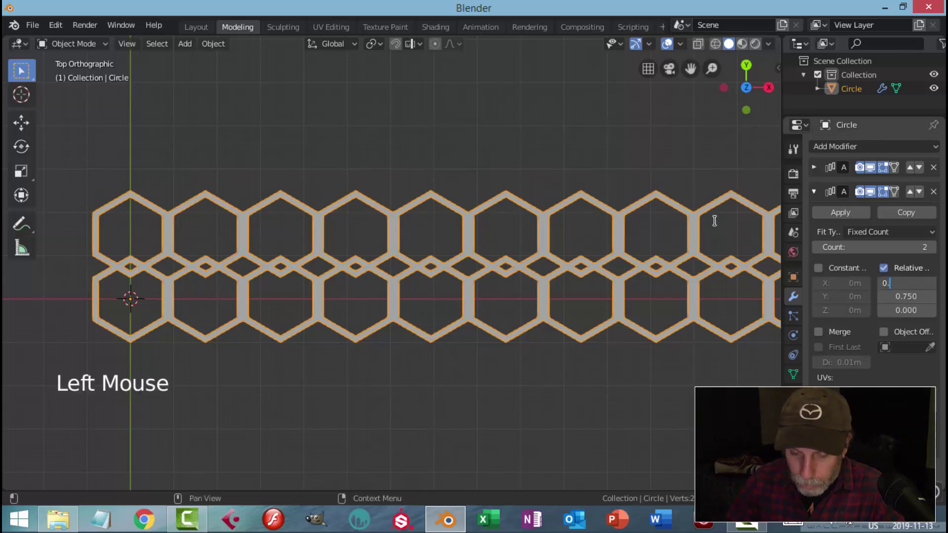
key("Return")
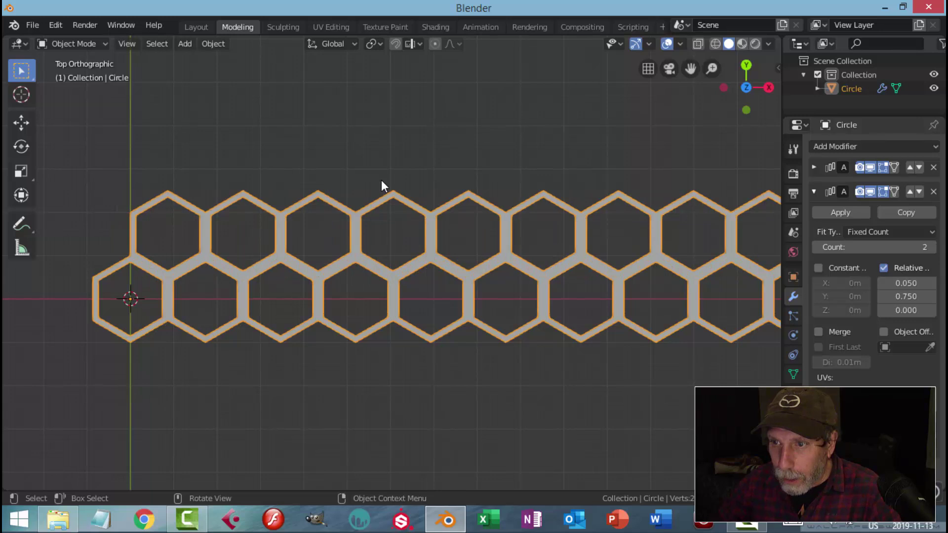
scroll(576, 251, "down", 5)
middle_click_drag(599, 256, 555, 280, "shift")
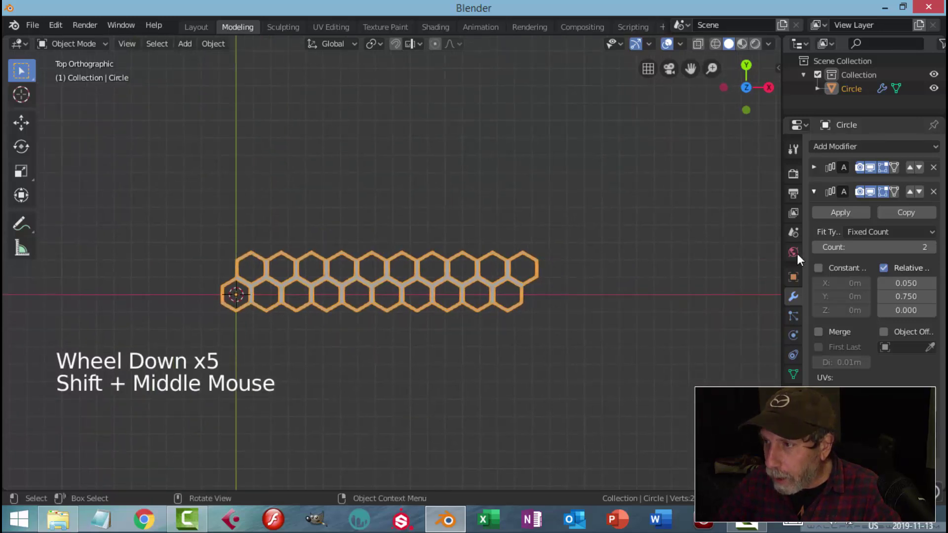
- Raise the second array's Count to 10 rows
left_click(932, 247)
left_click(932, 247)
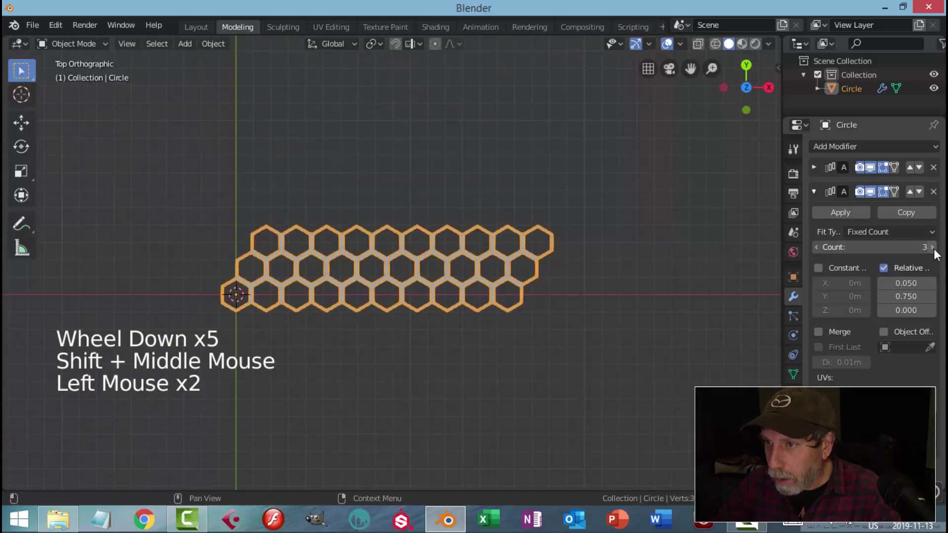
left_click(932, 247)
left_click(932, 248)
left_click(932, 247)
left_click(932, 248)
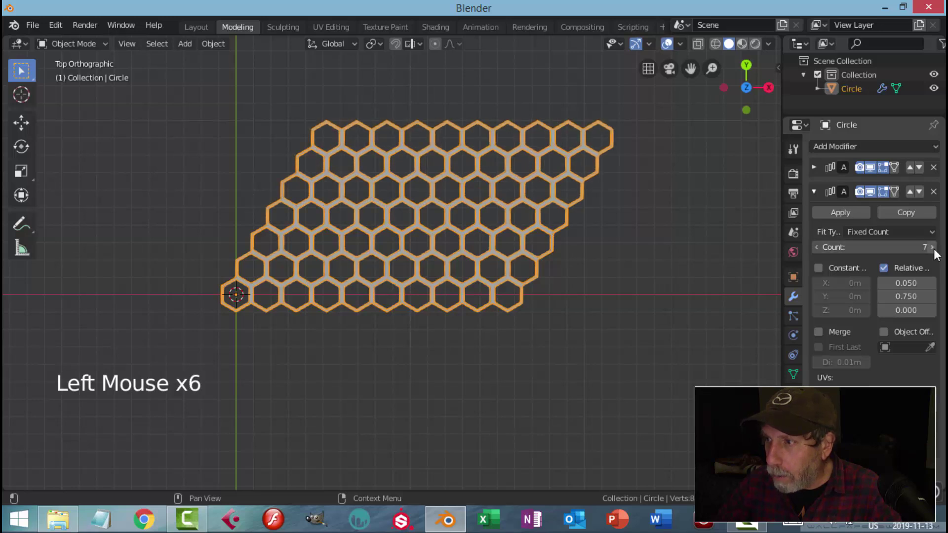
left_click(932, 248)
left_click(932, 247)
left_click(932, 247)
scroll(669, 259, "down", 2)
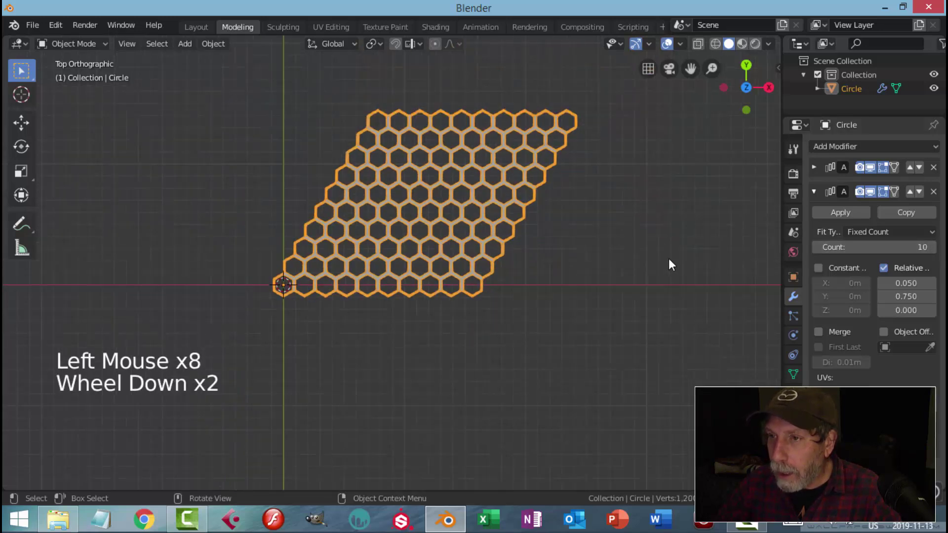
middle_click_drag(669, 258, 641, 267, "shift")
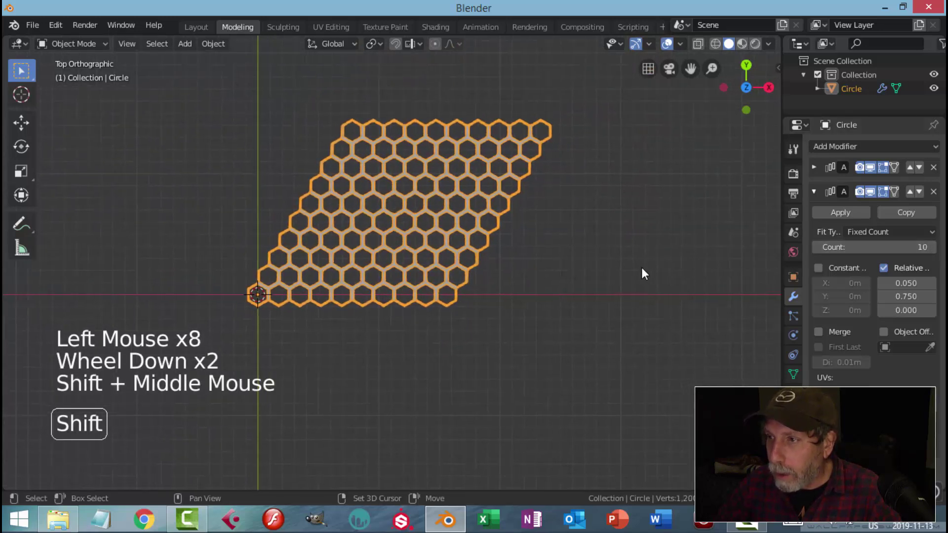
- Apply both Array modifiers to bake the hexagon grid into the mesh
left_click(813, 190)
left_click(814, 167)
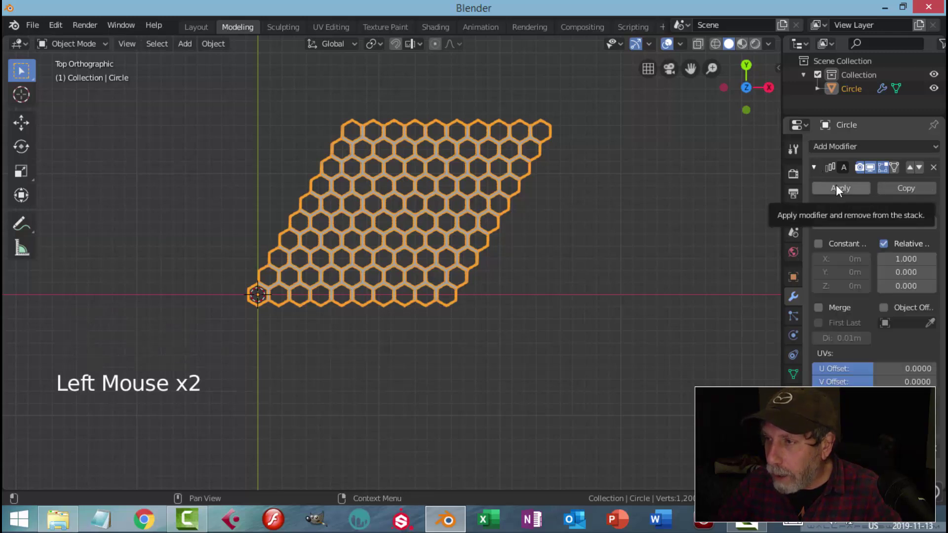
left_click(836, 185)
left_click(814, 167)
left_click(829, 185)
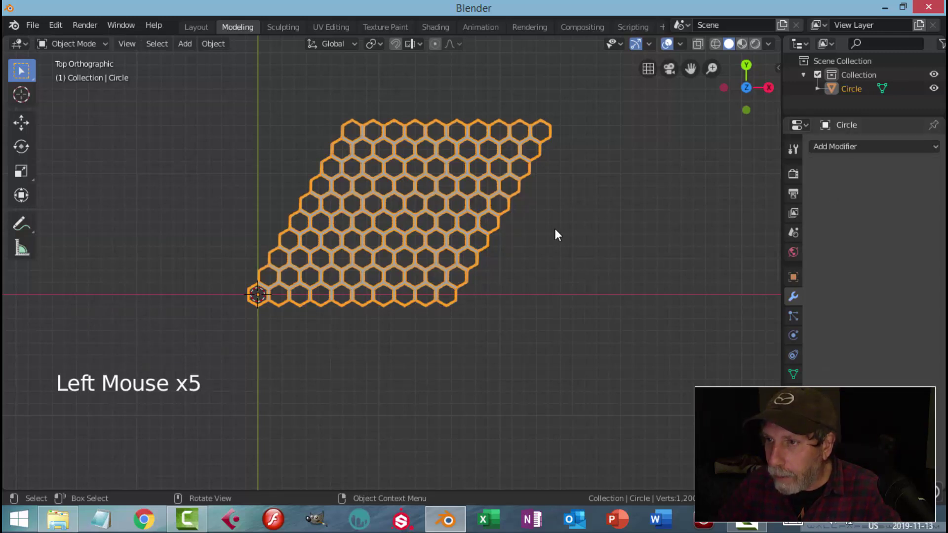
scroll(533, 228, "up", 2)
scroll(570, 222, "down", 3)
- Select all vertices and Merge by Distance, removing 360 duplicates to leave 840
key("Tab")
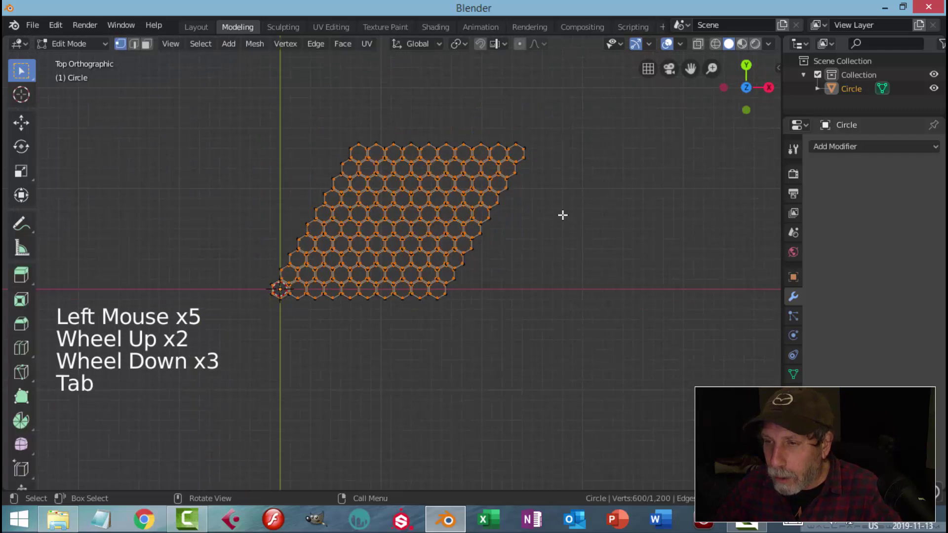
key("a")
scroll(552, 227, "up", 2)
middle_click_drag(552, 227, 583, 252, "shift")
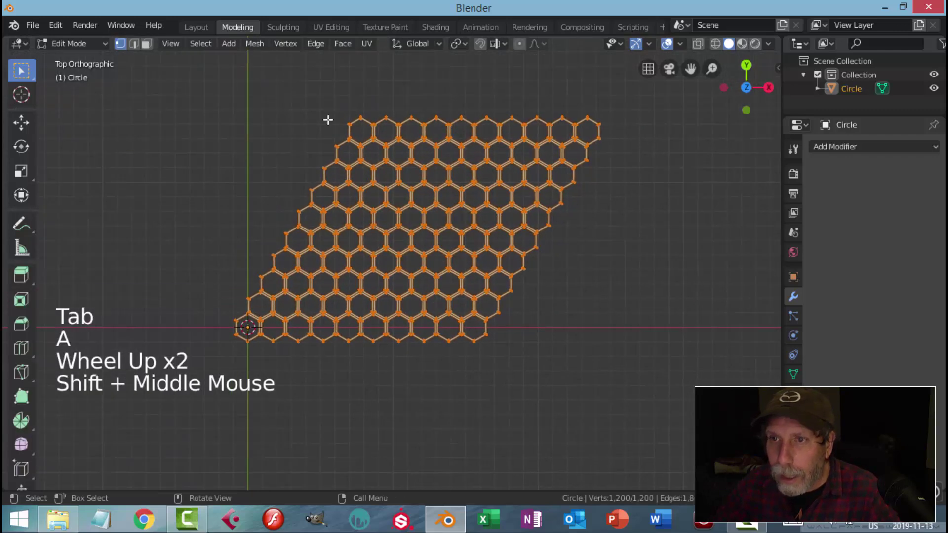
left_click(256, 46)
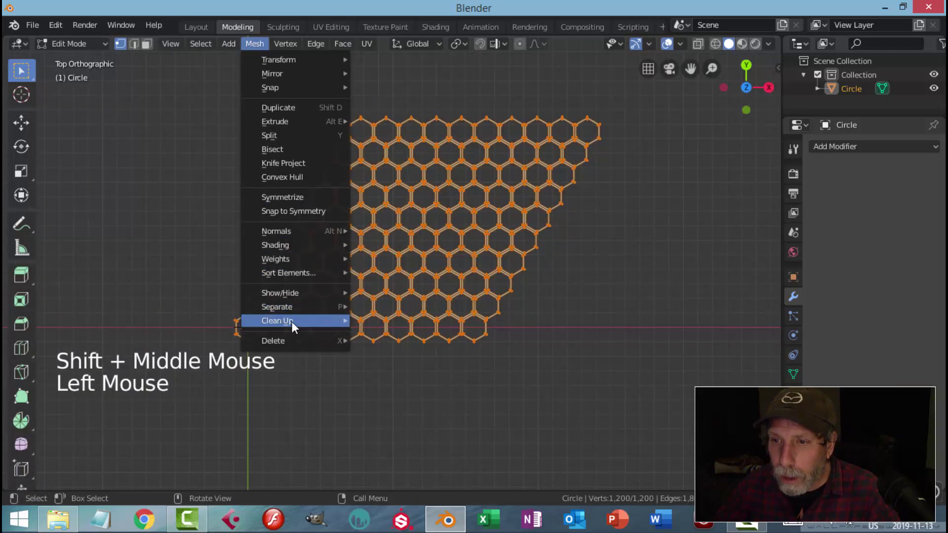
mouse_move(292, 321)
left_click(414, 430)
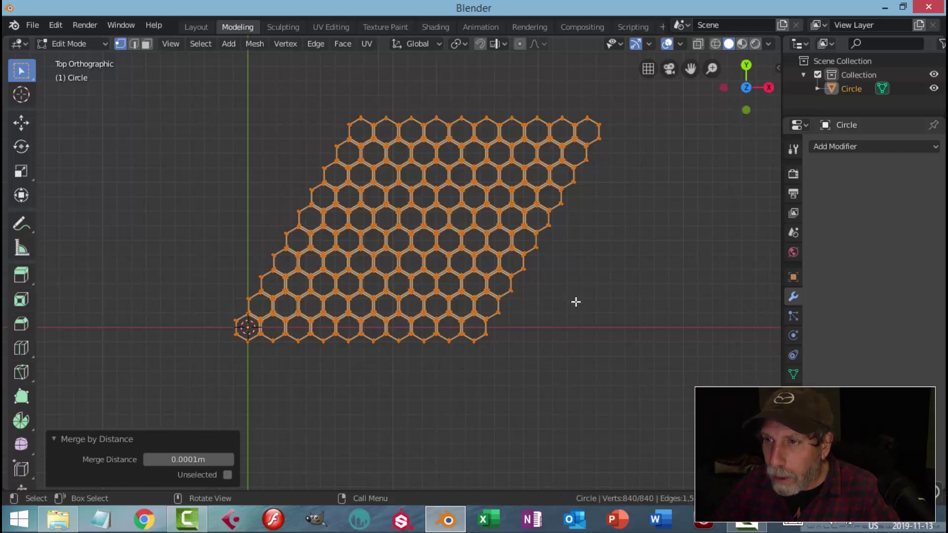
scroll(576, 301, "down", 1)
middle_click_drag(578, 309, 597, 313, "shift")
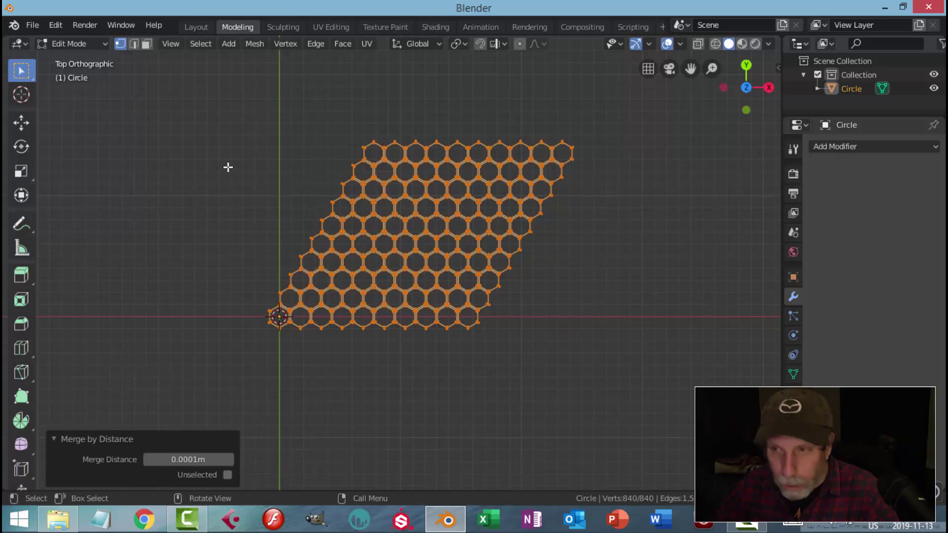
- Box-select the slanted triangular left end of the hexagon grid
key("alt+a")
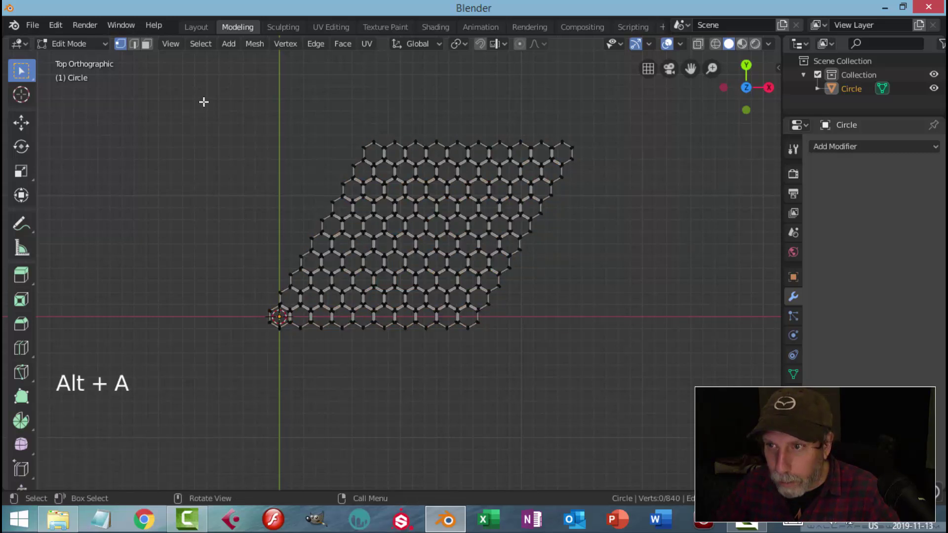
key("b")
left_click_drag(194, 95, 374, 351)
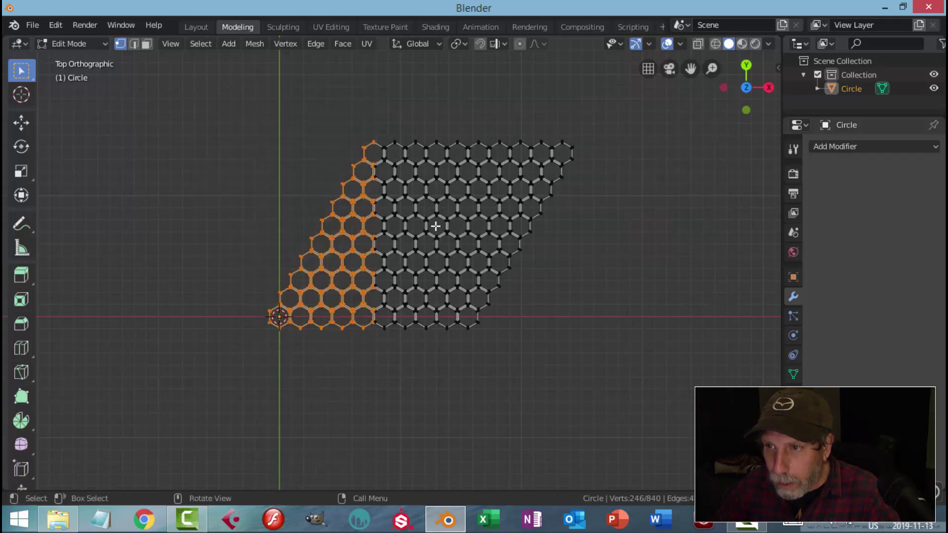
scroll(410, 256, "up", 4)
middle_click_drag(351, 151, 383, 225, "shift")
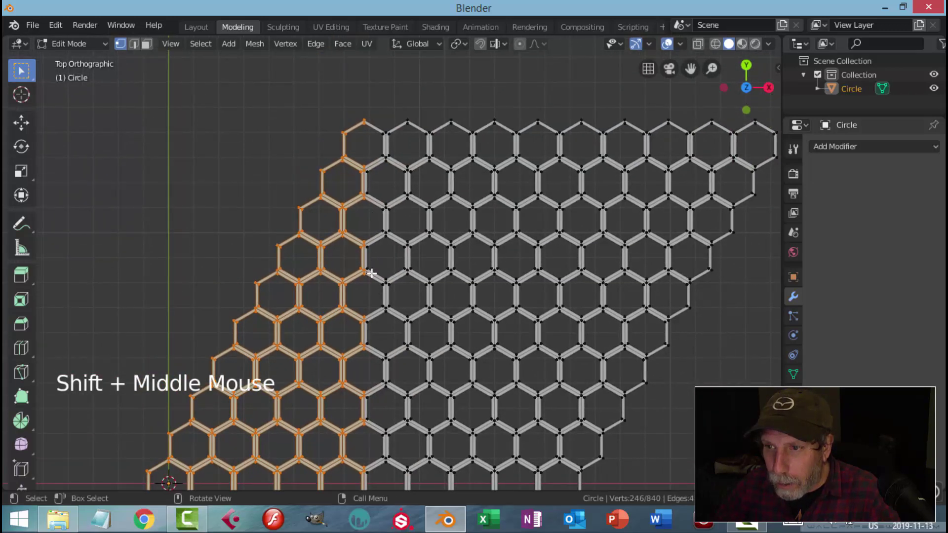
scroll(390, 257, "down", 5)
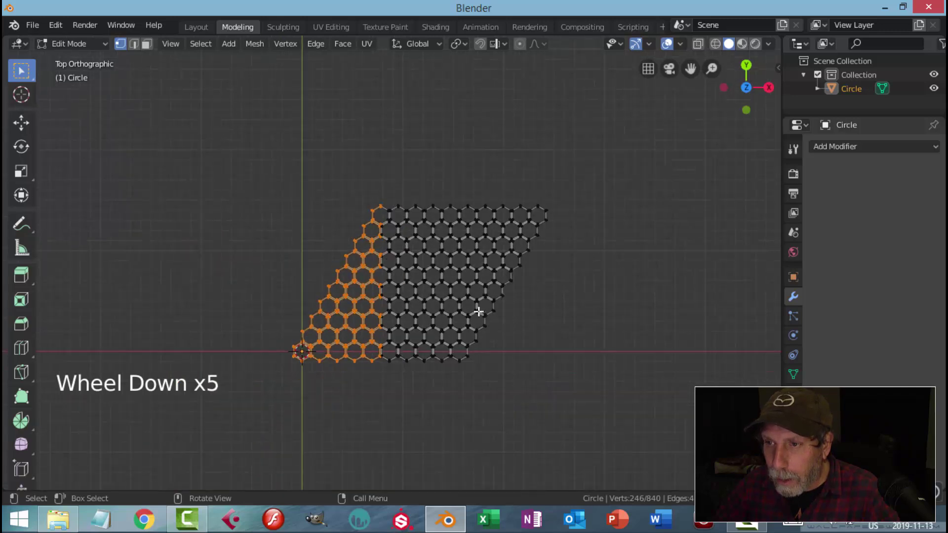
middle_click_drag(478, 311, 493, 264, "shift")
- Enable the Move gizmo in the Viewport Gizmos options
left_click(649, 43)
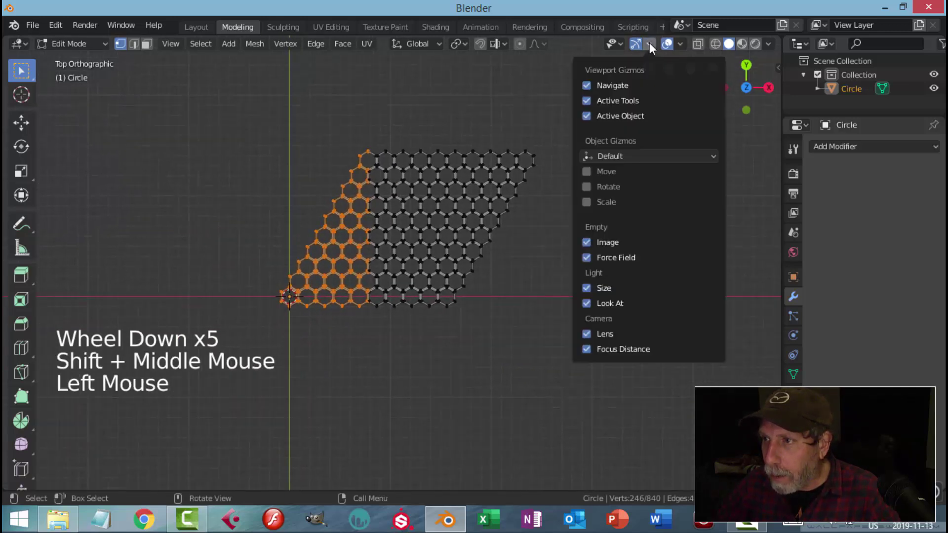
left_click(603, 171)
scroll(470, 257, "up", 3)
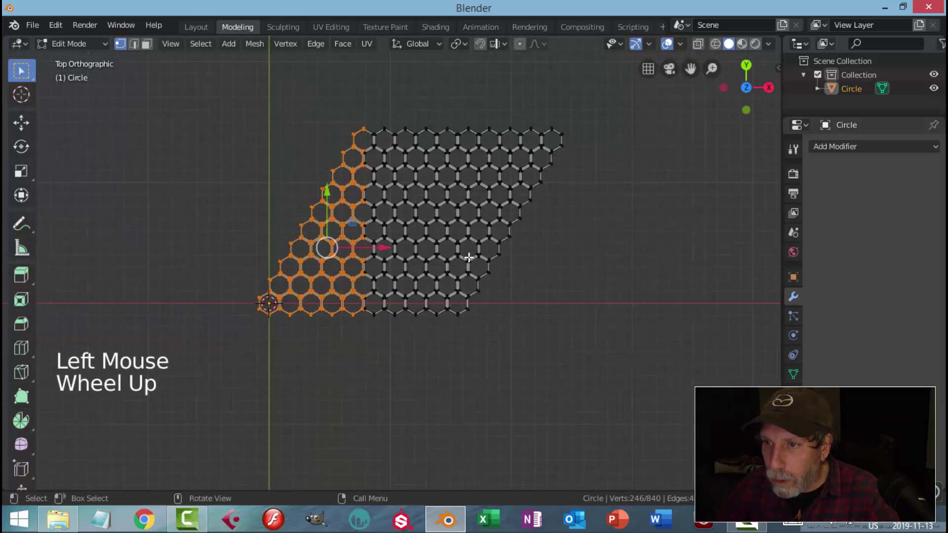
scroll(588, 271, "down", 3)
middle_click_drag(588, 271, 544, 270, "shift")
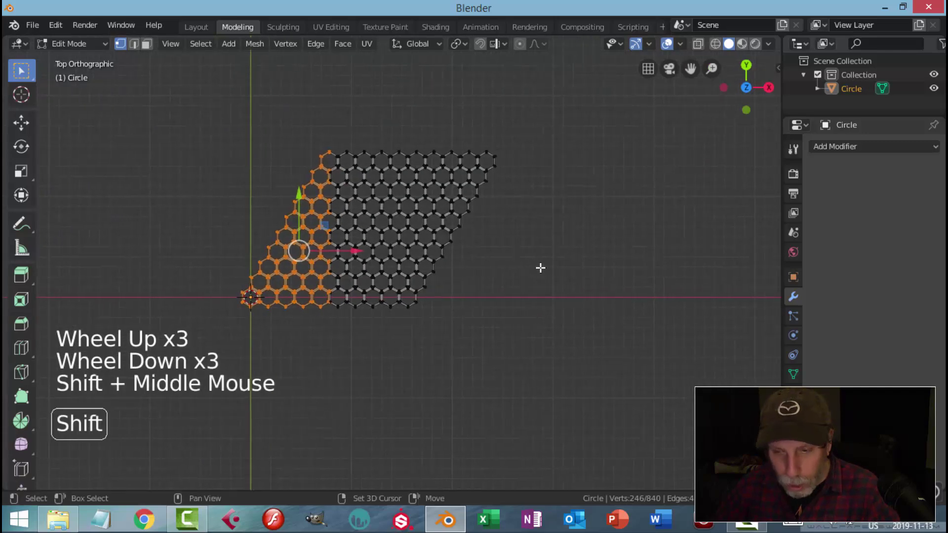
- Duplicate the selected hexagons and slide the copy 20.9 m right along X
key("shift+d")
right_click(540, 266)
left_click_drag(364, 253, 572, 253)
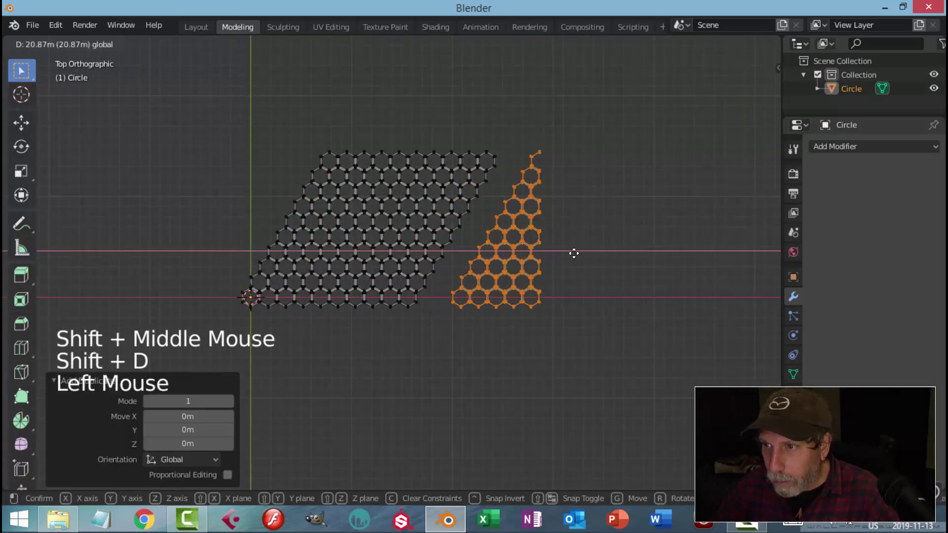
scroll(597, 168, "up", 2)
middle_click_drag(597, 167, 490, 247, "shift")
scroll(558, 210, "up", 2)
scroll(550, 221, "up", 2)
middle_click_drag(550, 220, 561, 248, "shift")
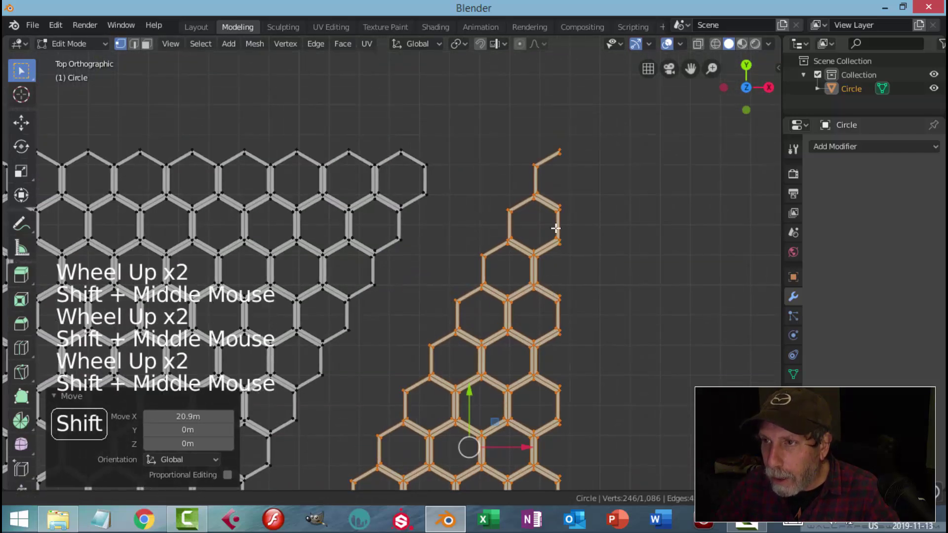
- Turn on vertex snapping with Active as the reference and make the top vertex active
left_click(477, 44)
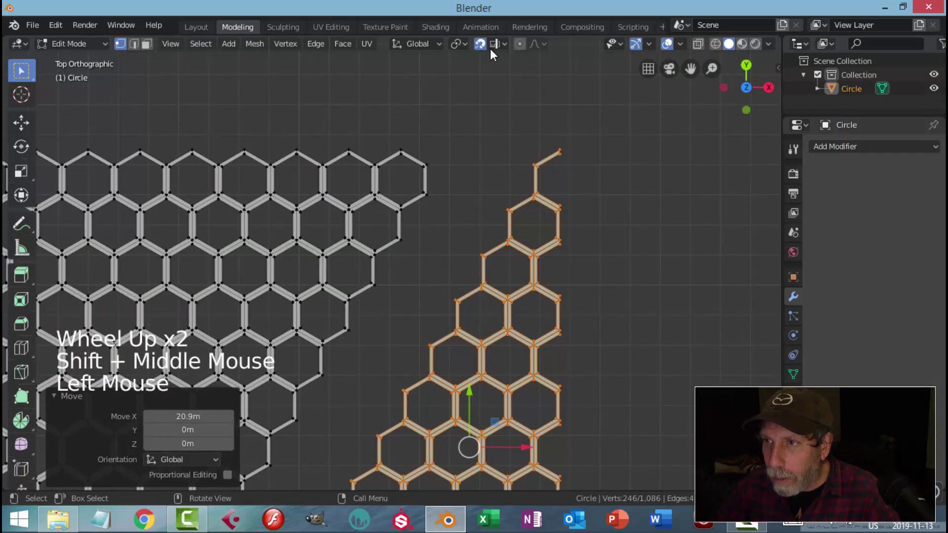
left_click(501, 44)
left_click(457, 98)
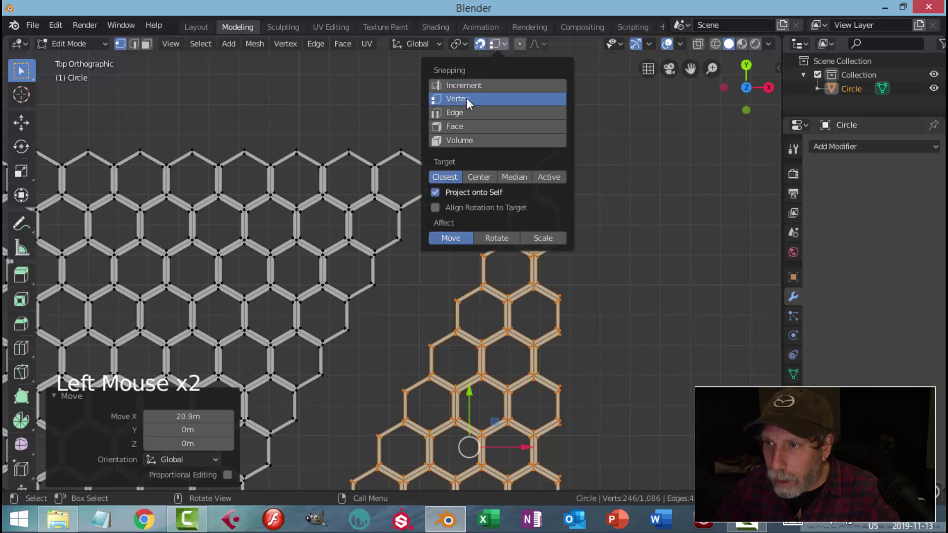
left_click(542, 176)
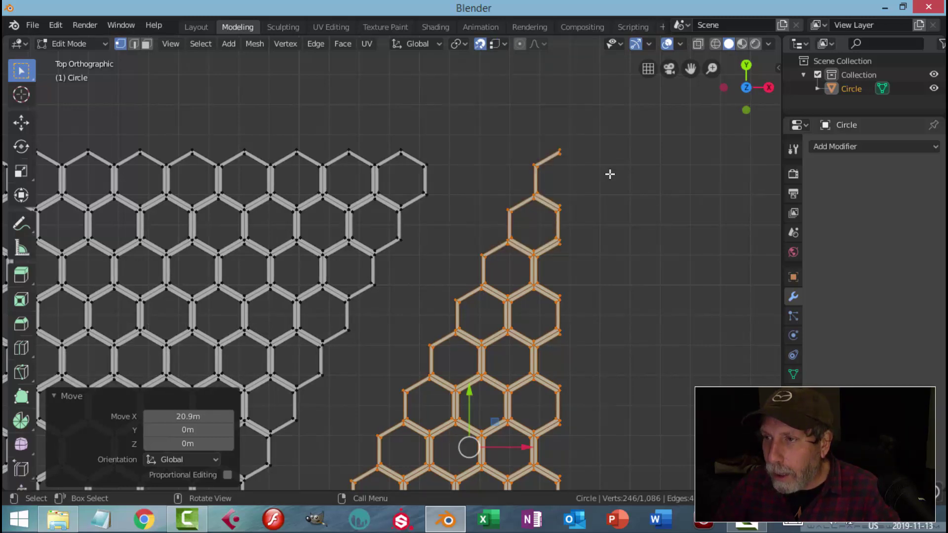
left_click(560, 149, "shift")
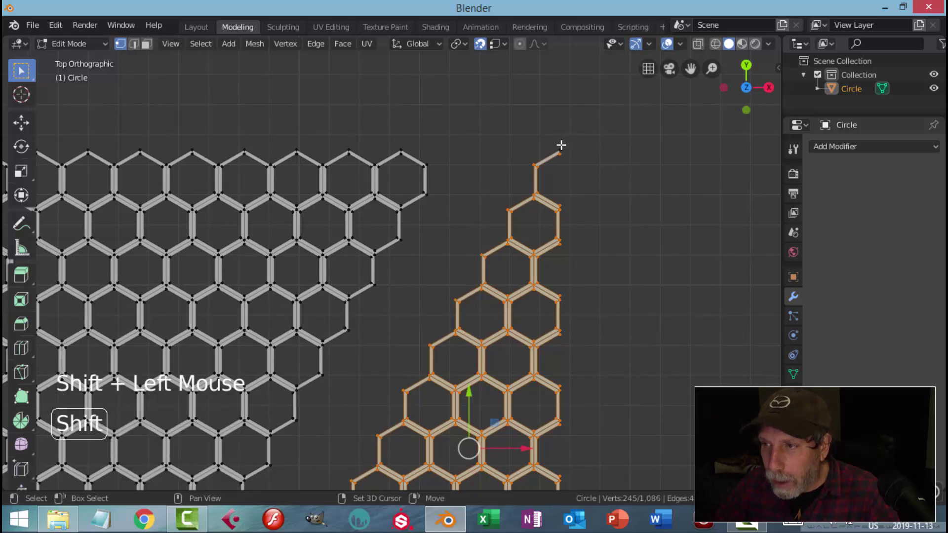
left_click(560, 147, "shift")
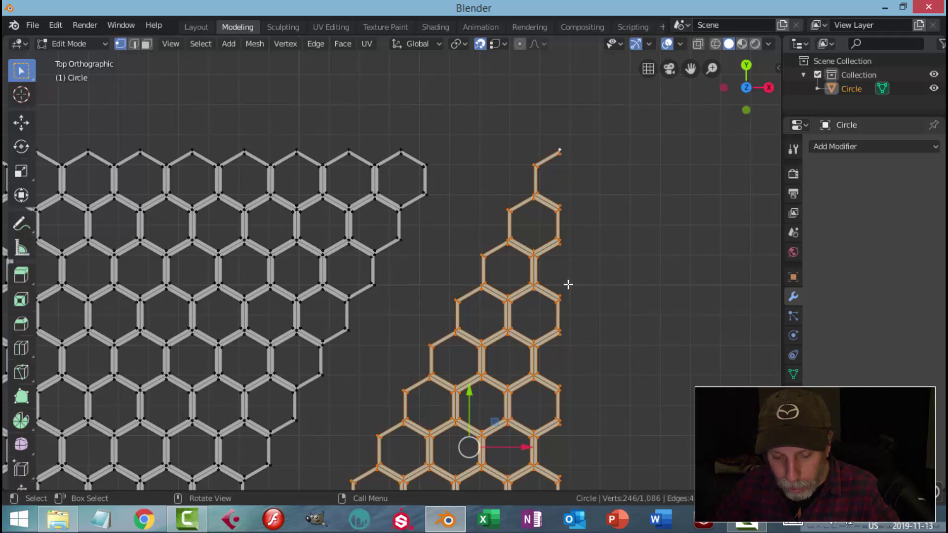
- Move the wedge along X so it sits flush against the grid's right edge
key("g")
key("x")
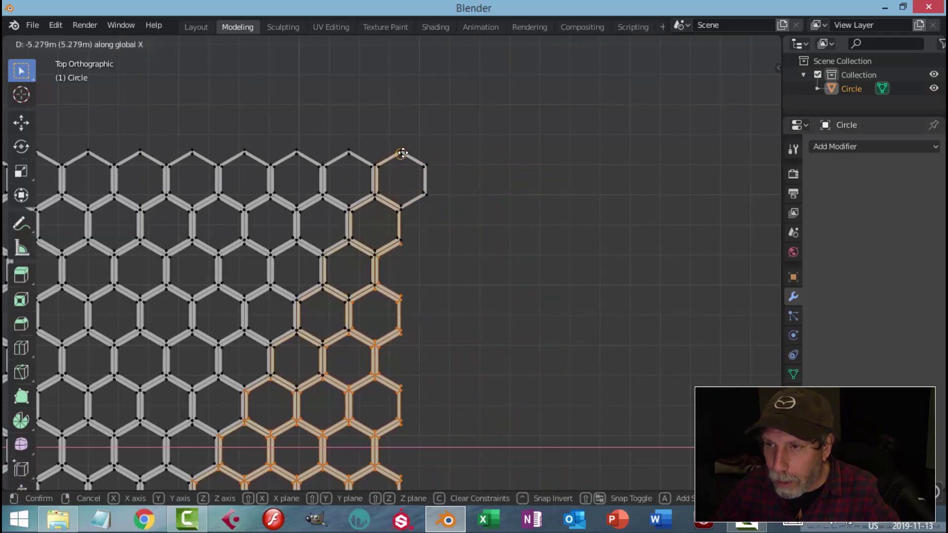
left_click(401, 148)
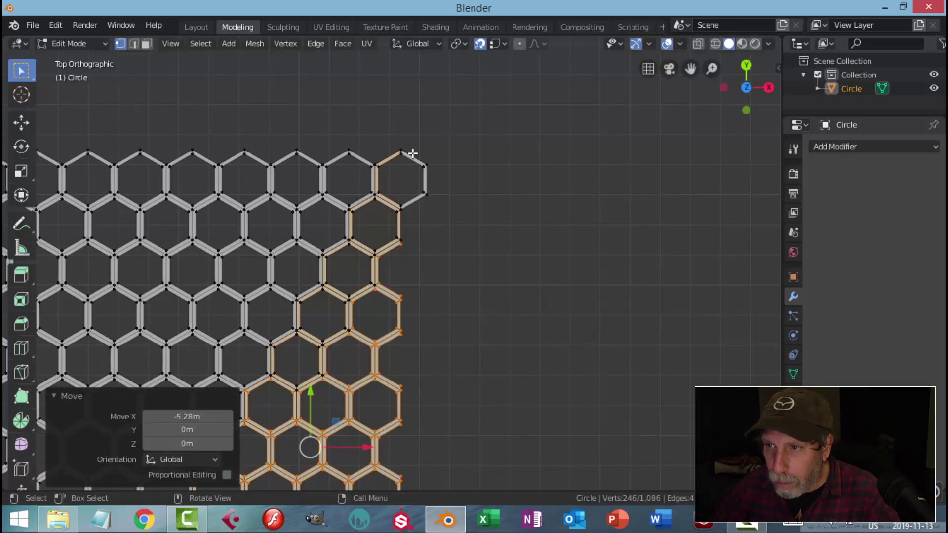
scroll(486, 228, "down", 3)
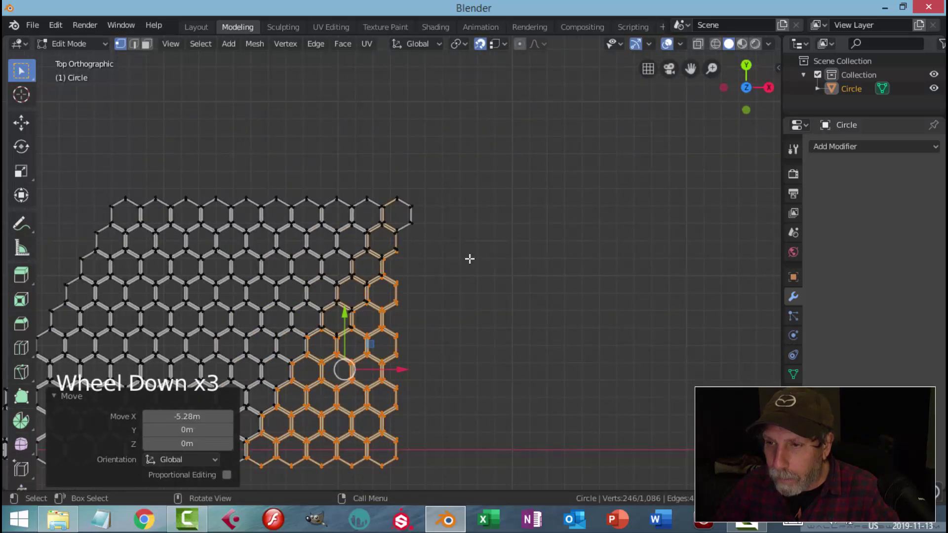
scroll(470, 258, "down", 3)
middle_click_drag(474, 263, 571, 226, "shift")
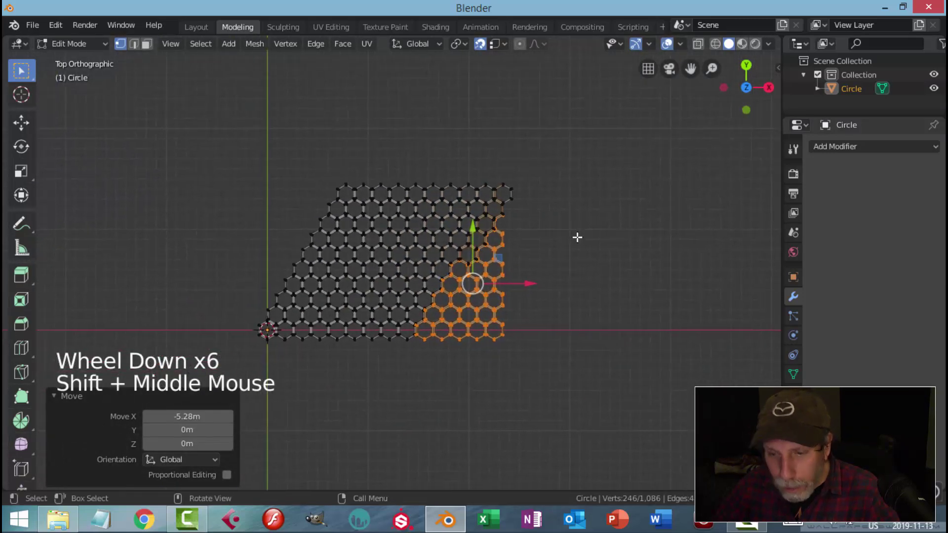
- Duplicate the wedge and place the copy off to the left at X -30.6 m
key("shift+d")
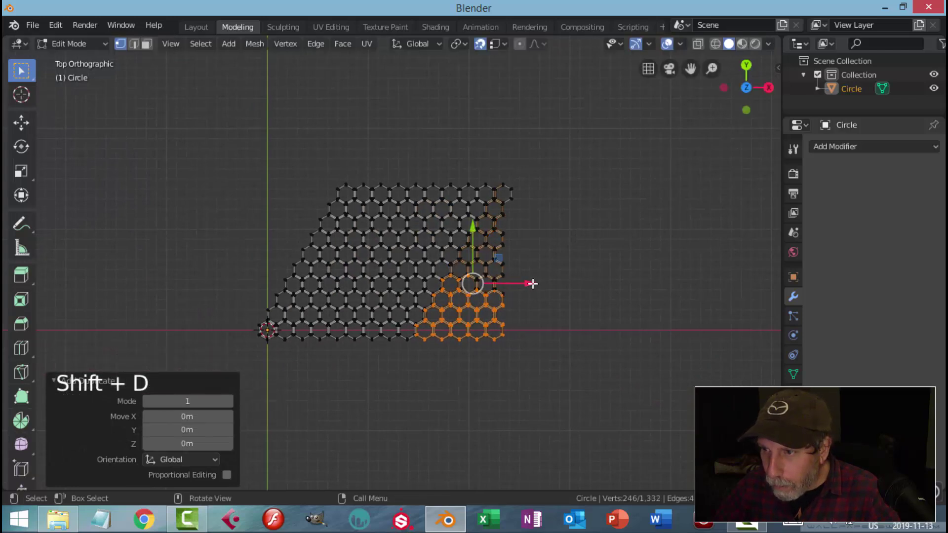
left_click(312, 282)
left_click(225, 282)
middle_click_drag(256, 267, 368, 247, "shift")
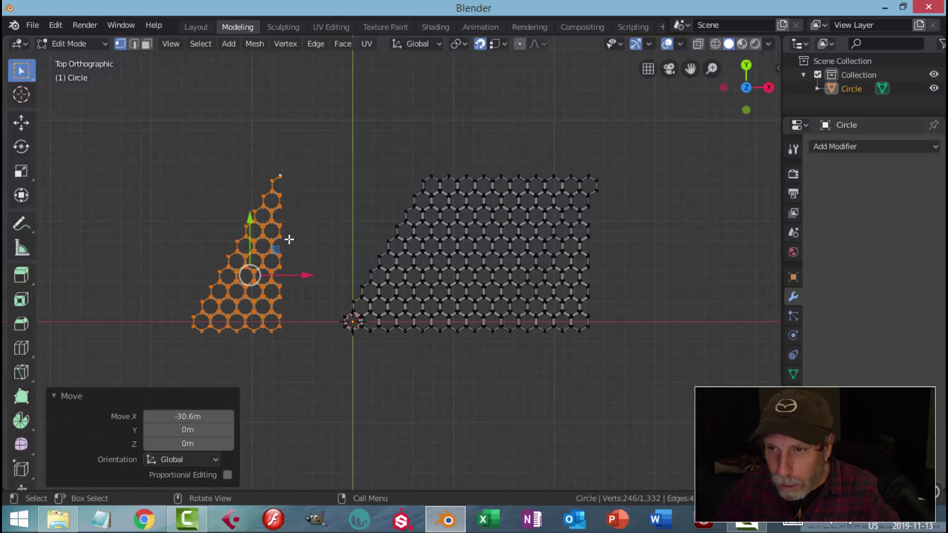
- Flip the copied wedge 180° about Y and 180° about X
key("r")
key("y")
key("1")
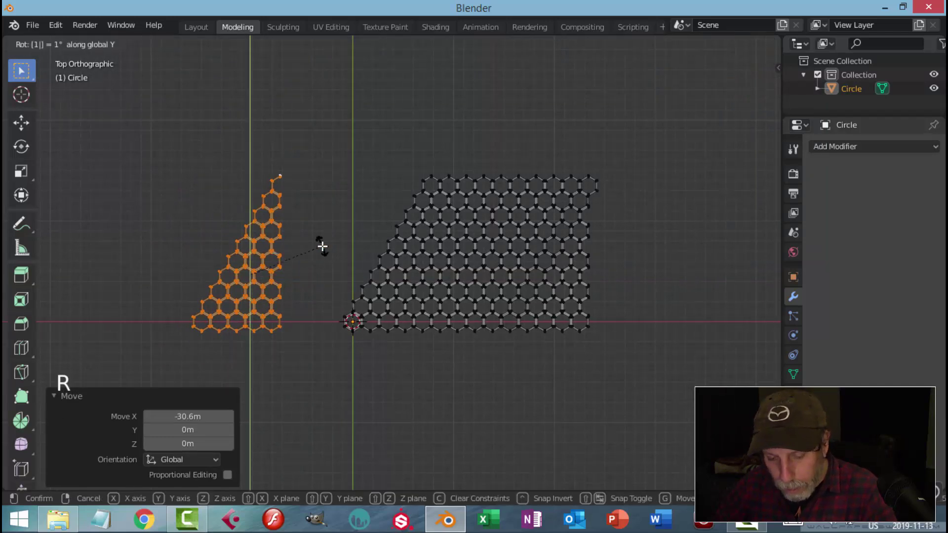
type("80")
key("Return")
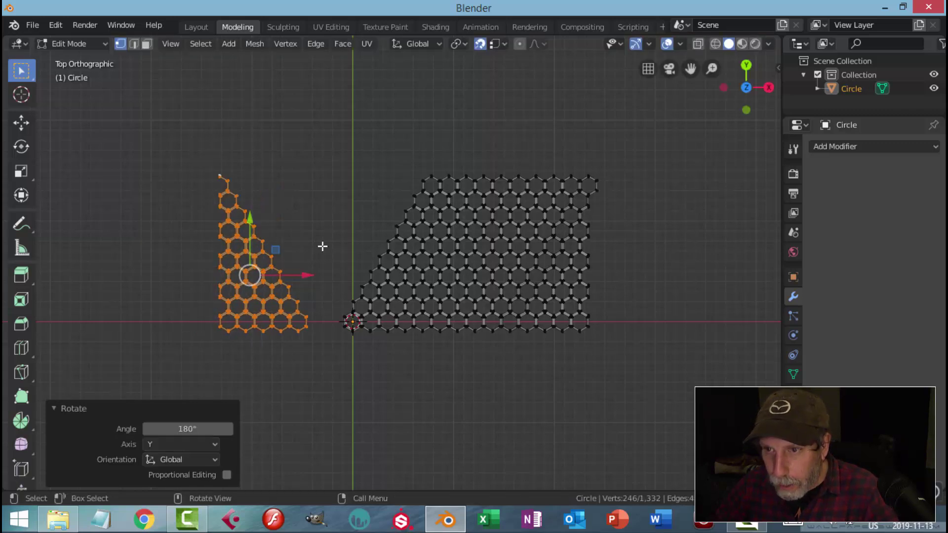
type("rx")
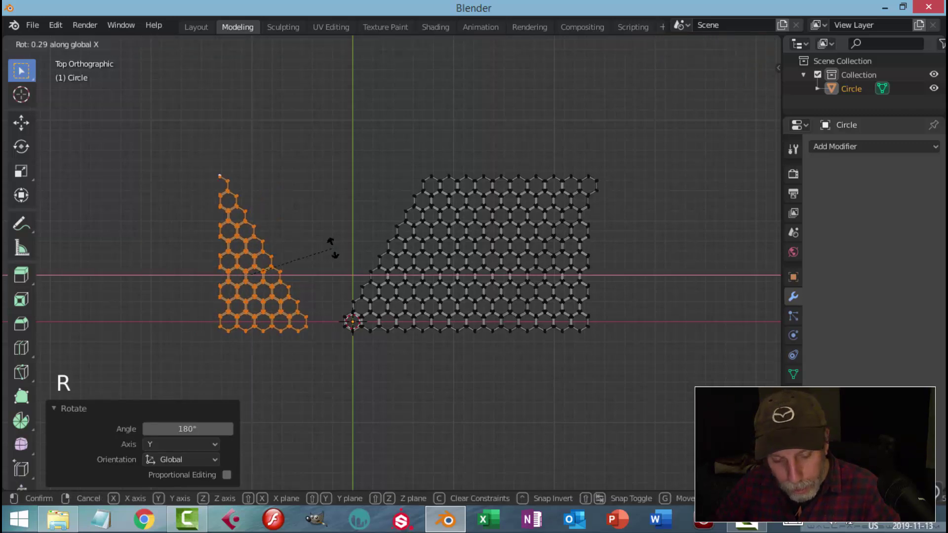
type("180")
key("Return")
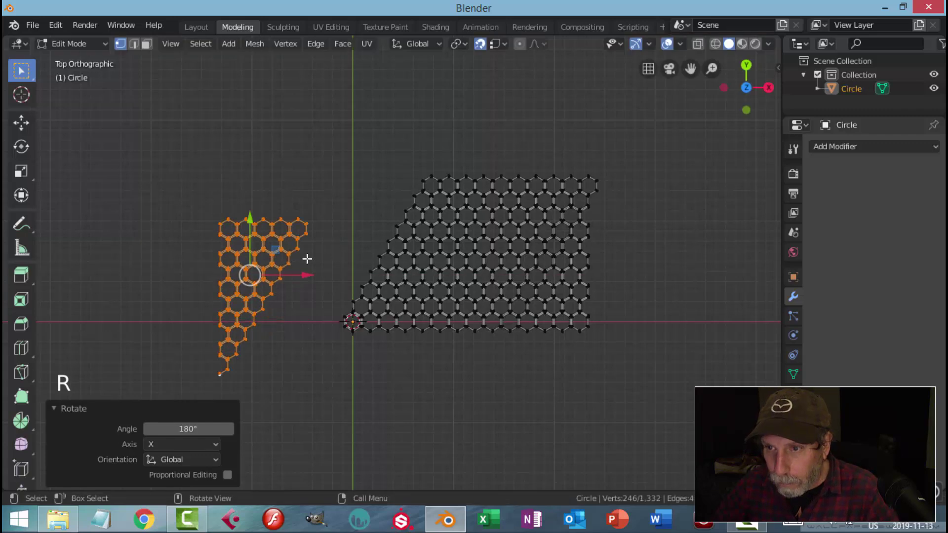
- Move the wedge up 5.58 m in Y, then fit it into the slanted left end
left_click_drag(250, 216, 253, 159)
middle_click_drag(289, 219, 360, 265, "shift")
scroll(349, 320, "up", 2)
scroll(335, 320, "down", 1)
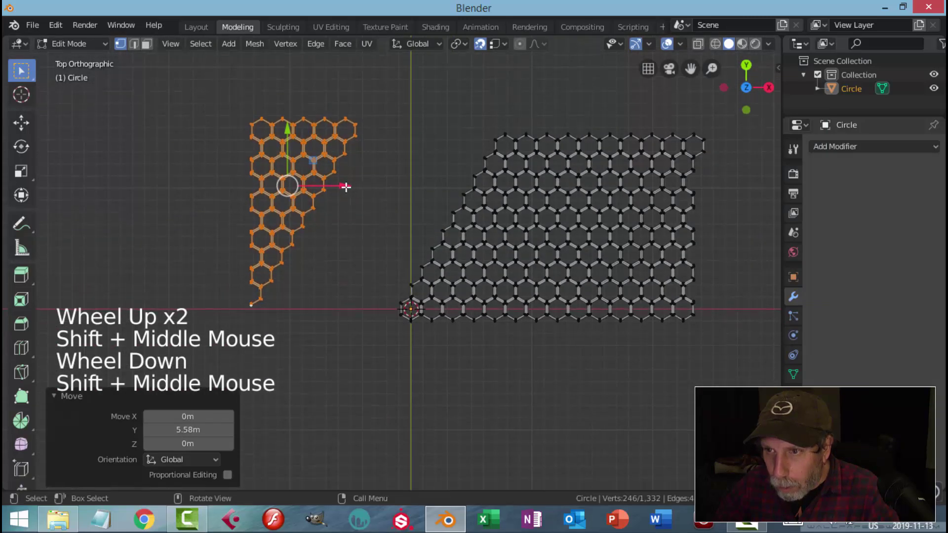
left_click_drag(345, 186, 411, 329)
left_click_drag(447, 143, 405, 329)
scroll(435, 355, "up", 2)
scroll(437, 355, "up", 1)
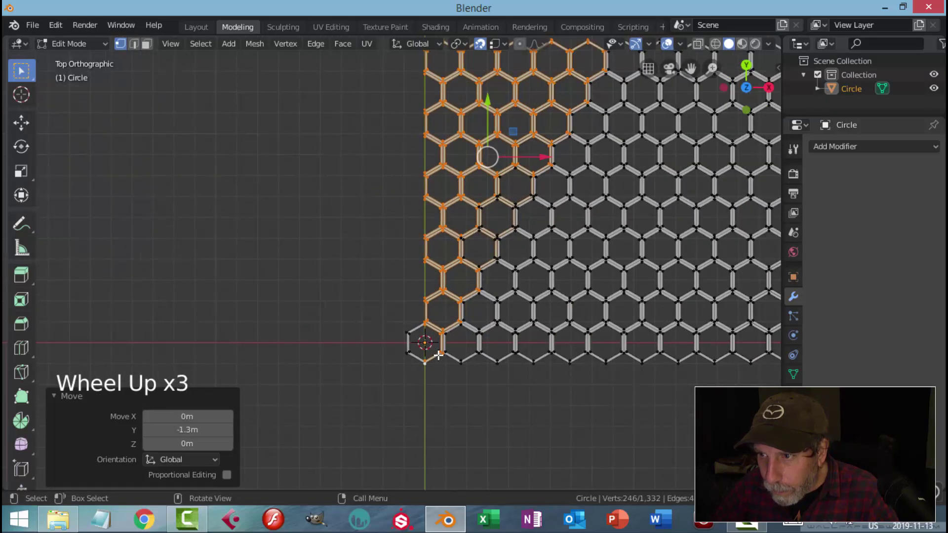
scroll(423, 362, "down", 2)
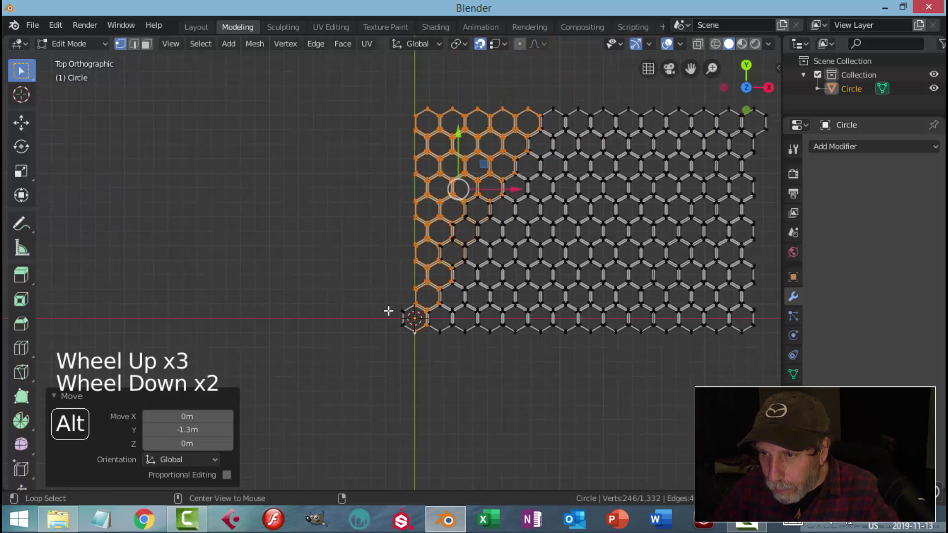
- Turn off snapping and delete the stray vertices at the origin corner
key("alt+a")
left_click(479, 44)
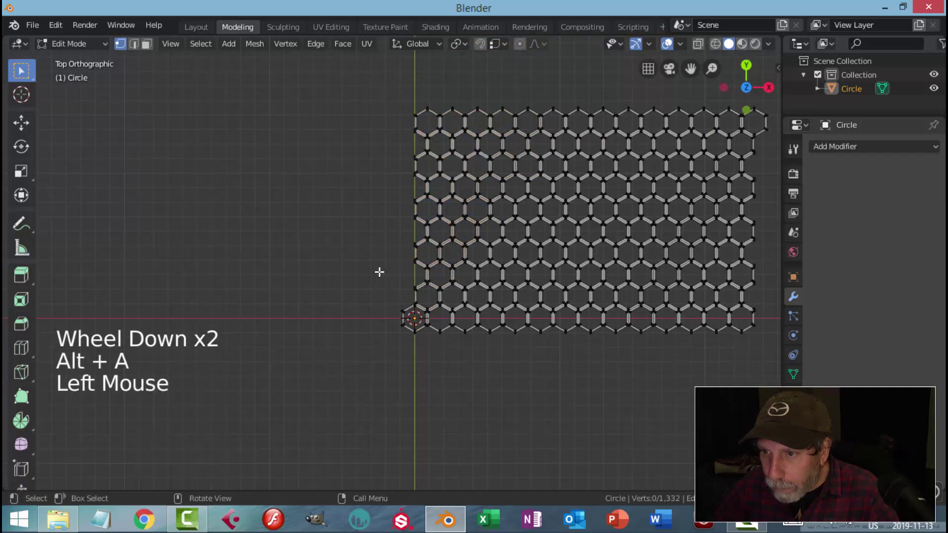
key("b")
left_click_drag(375, 271, 407, 354)
key("x")
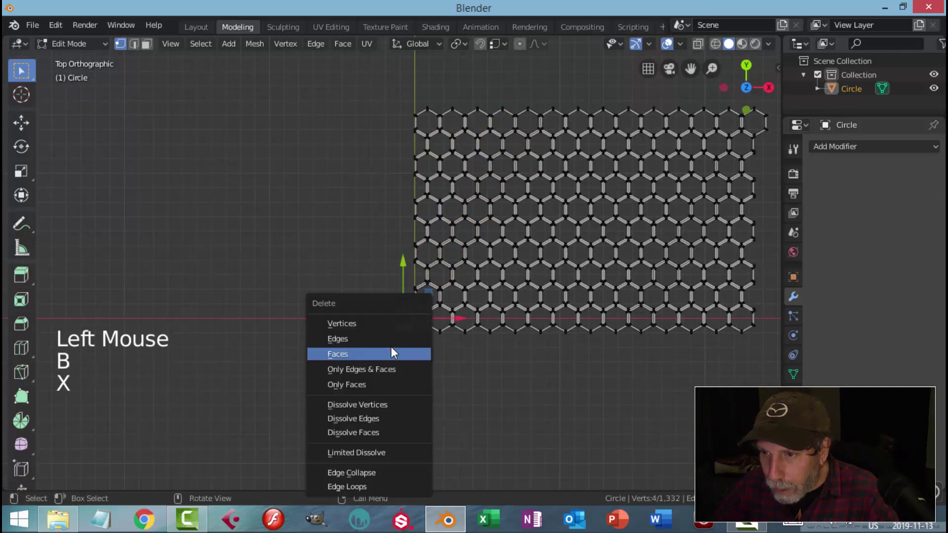
left_click(383, 325)
- Delete the stray vertices at the top-right corner of the honeycomb
scroll(397, 341, "down", 2)
middle_click_drag(476, 354, 501, 226, "shift")
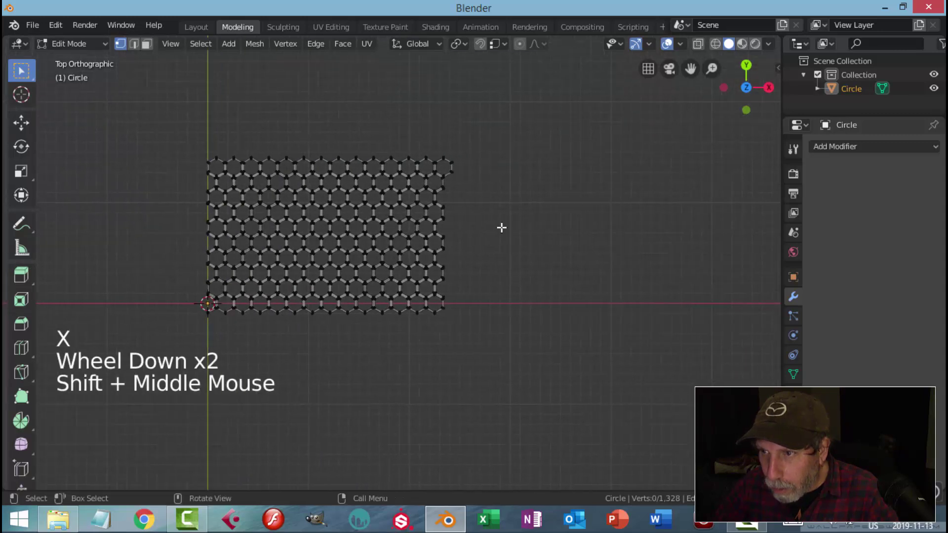
key("b")
left_click_drag(479, 206, 451, 146)
key("x")
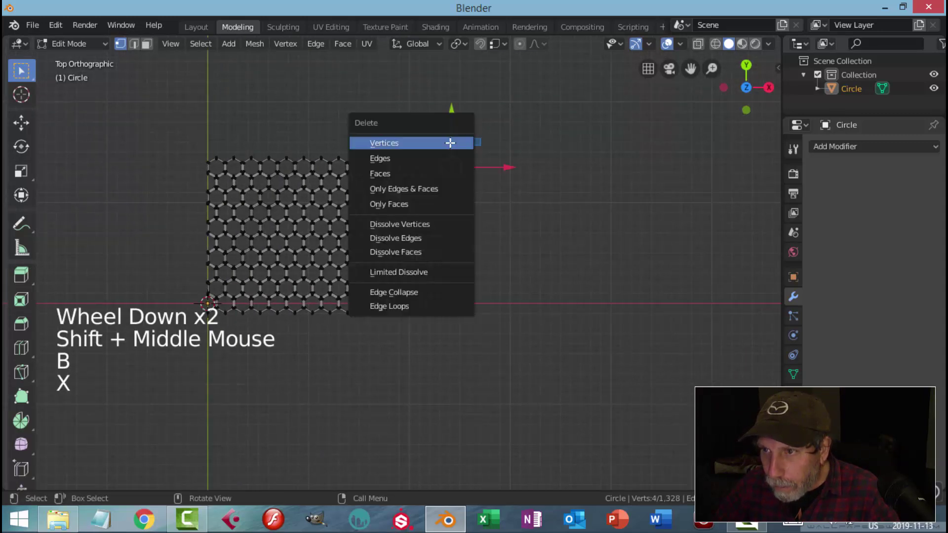
left_click(448, 141)
- Merge by Distance on the whole mesh, removing 196 duplicate vertices
key("a")
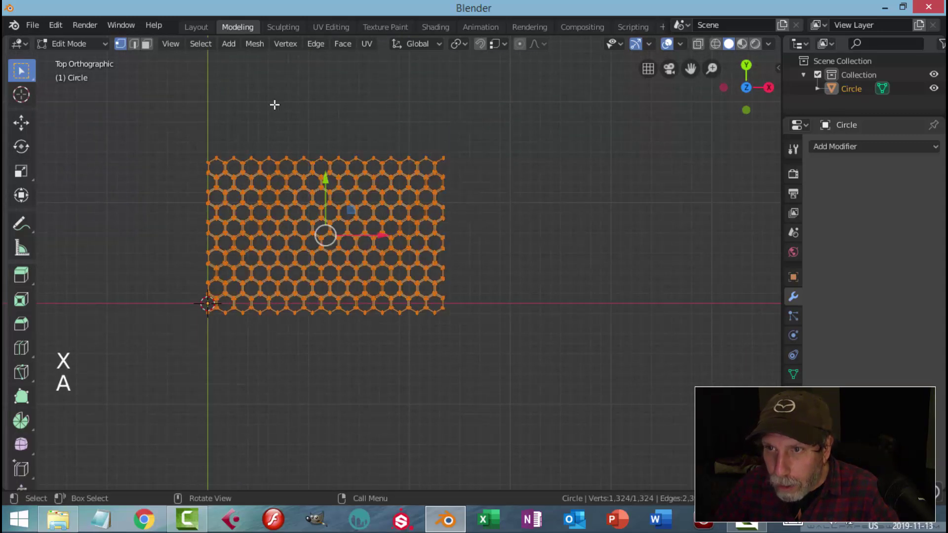
left_click(254, 44)
mouse_move(299, 321)
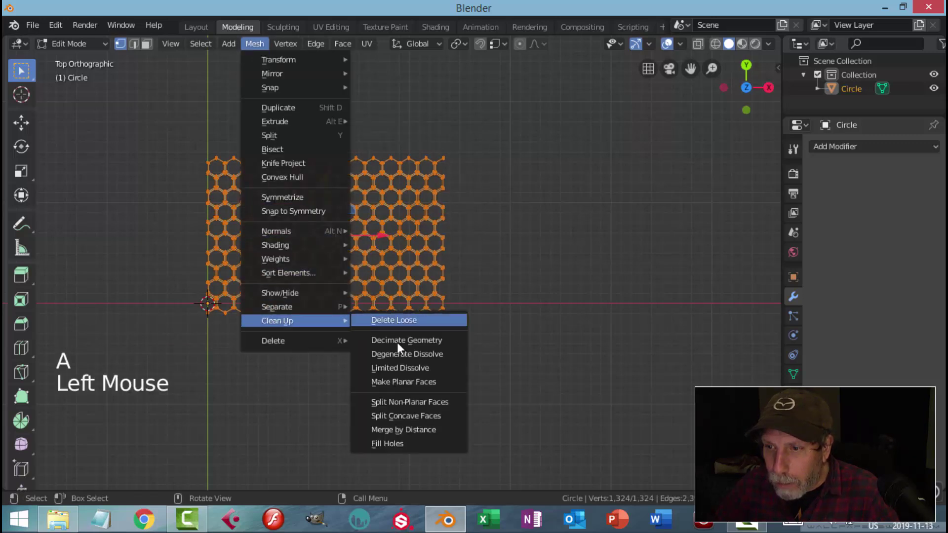
left_click(404, 429)
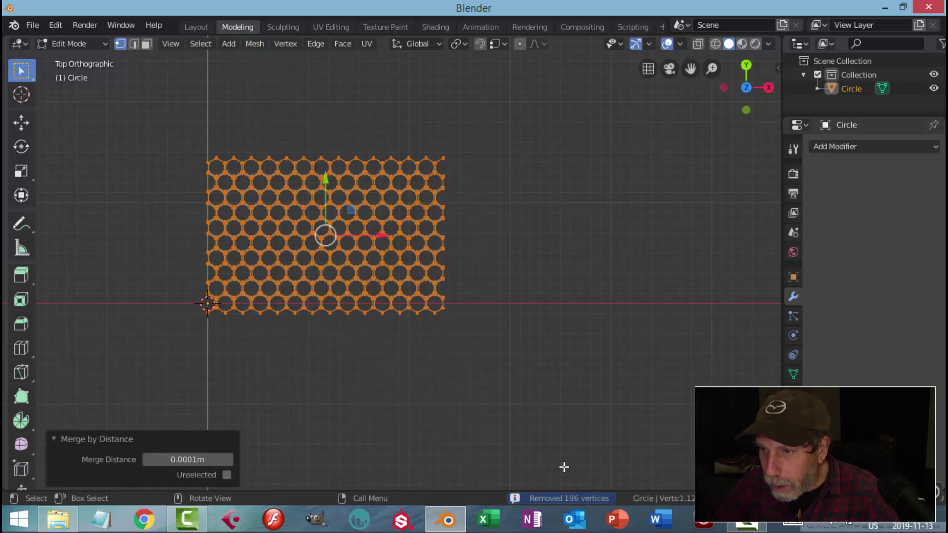
key("alt+a")
scroll(504, 279, "down", 3)
middle_click_drag(504, 277, 553, 220, "shift")
scroll(538, 309, "up", 3)
- In Object Mode, apply Set Origin > Geometry to Origin to centre the panel
key("Tab")
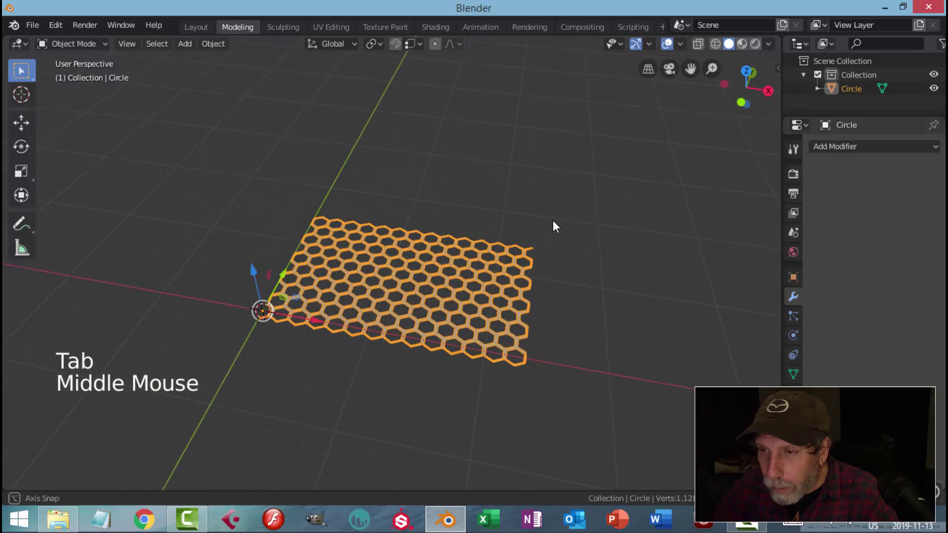
scroll(381, 253, "down", 2)
middle_click_drag(377, 195, 302, 118)
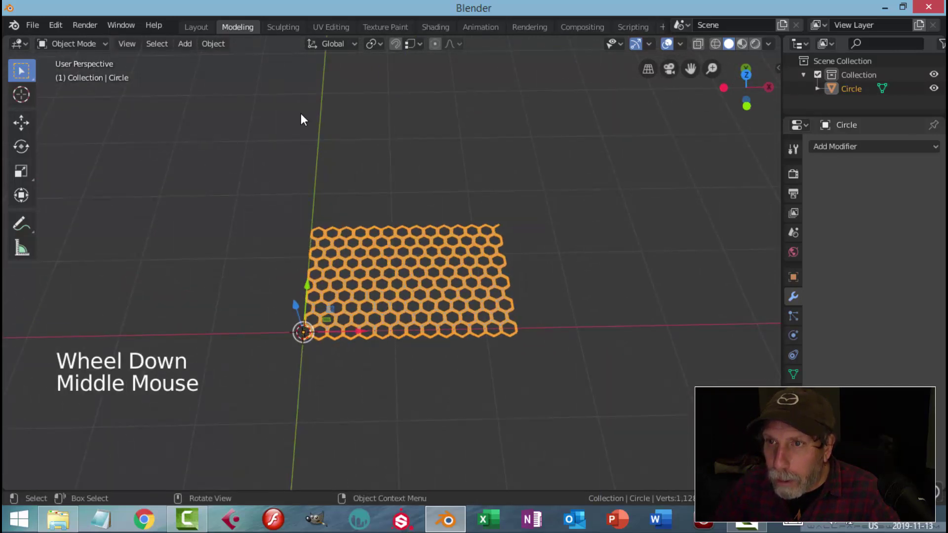
left_click(220, 46)
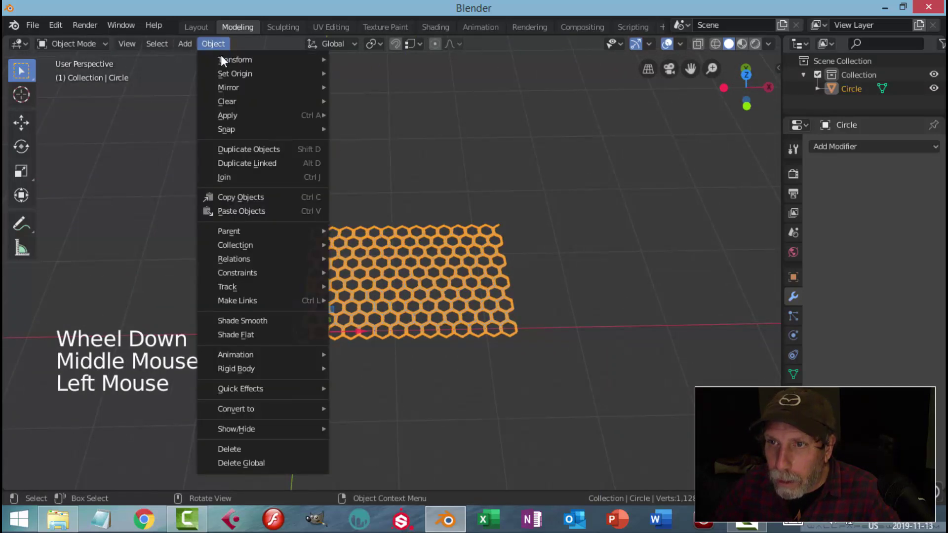
mouse_move(221, 73)
left_click(375, 73)
- Check the centred panel from the top view, then return to Edit Mode
scroll(440, 253, "down", 2)
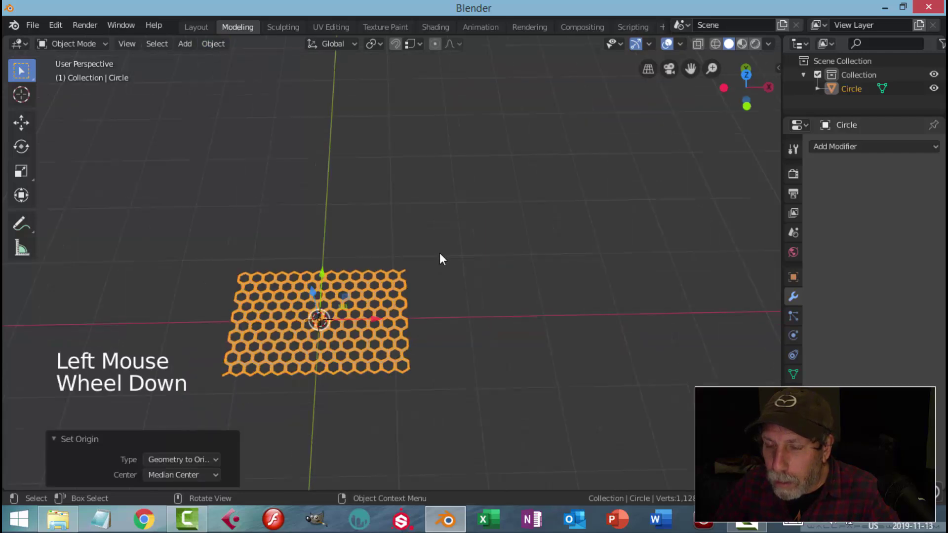
middle_click_drag(439, 253, 476, 230, "shift")
key("KP_7")
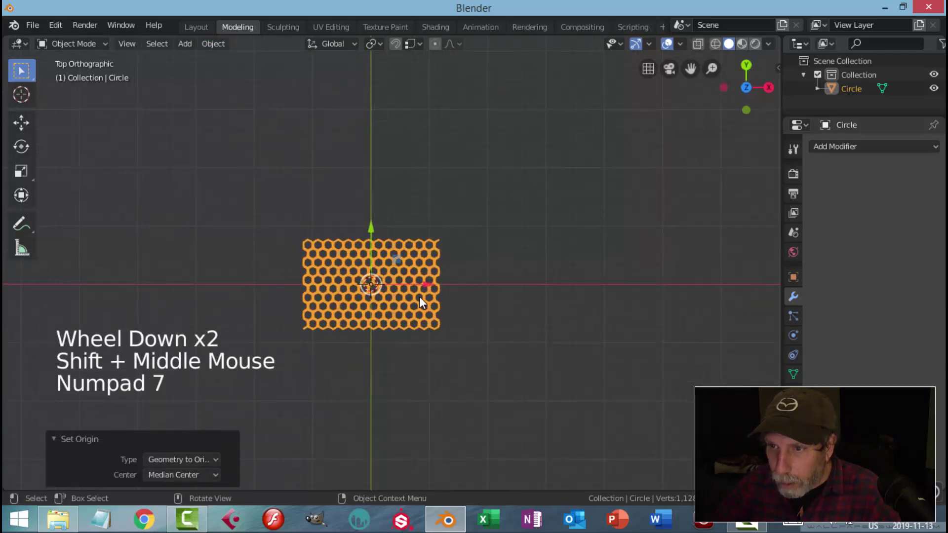
scroll(419, 302, "up", 3)
middle_click_drag(420, 307, 499, 202, "shift")
scroll(482, 291, "up", 2)
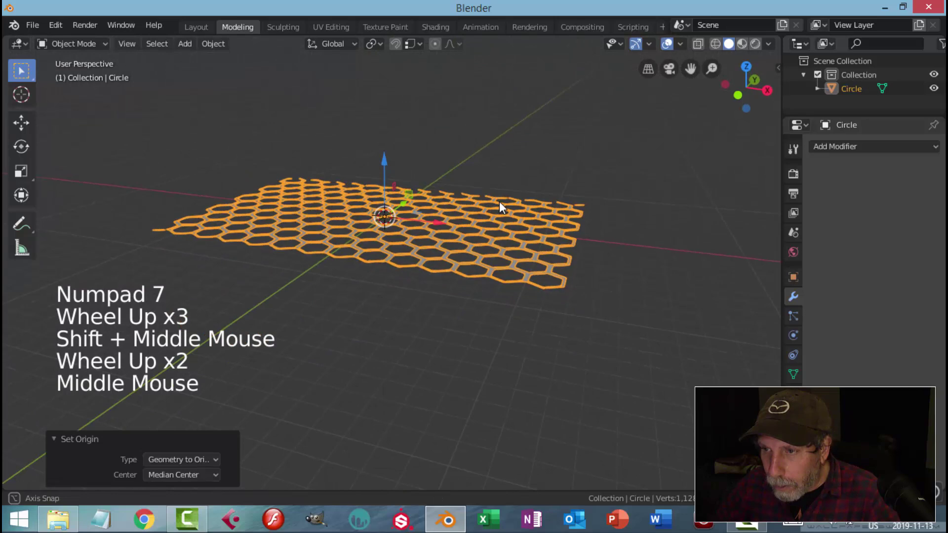
key("Tab")
middle_click_drag(563, 264, 475, 308, "shift")
- Extrude all honeycomb vertices 0.1 m down into walls, then view from top in Object Mode
key("a")
scroll(478, 279, "up", 2)
scroll(478, 317, "up", 2)
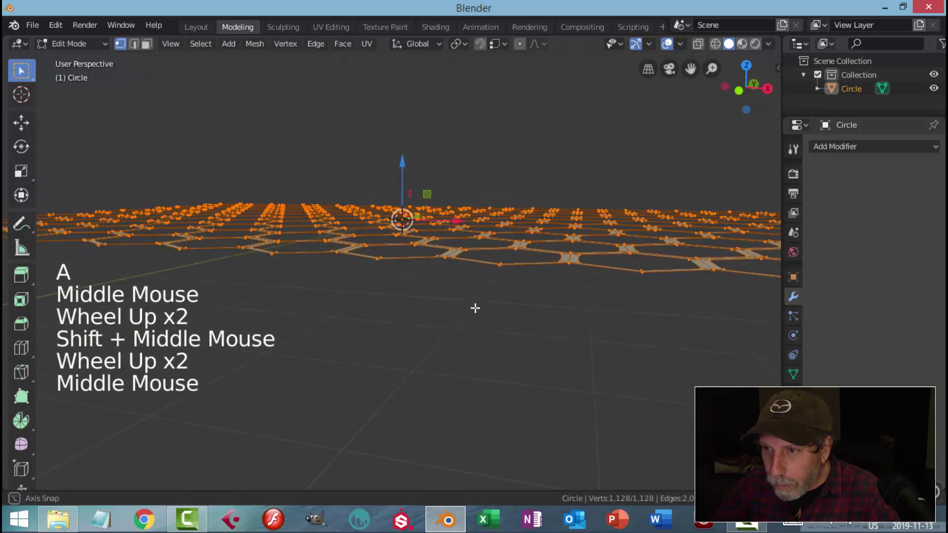
key("e")
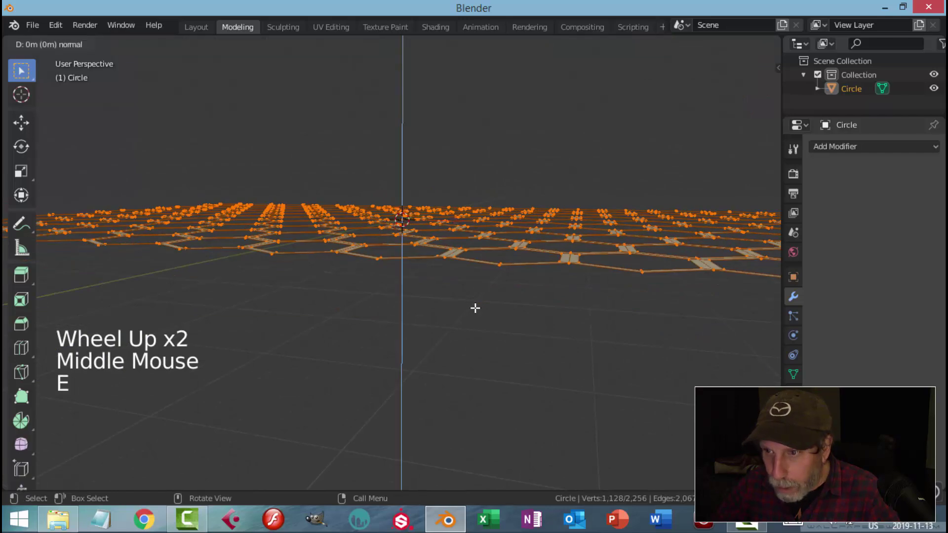
left_click(475, 304)
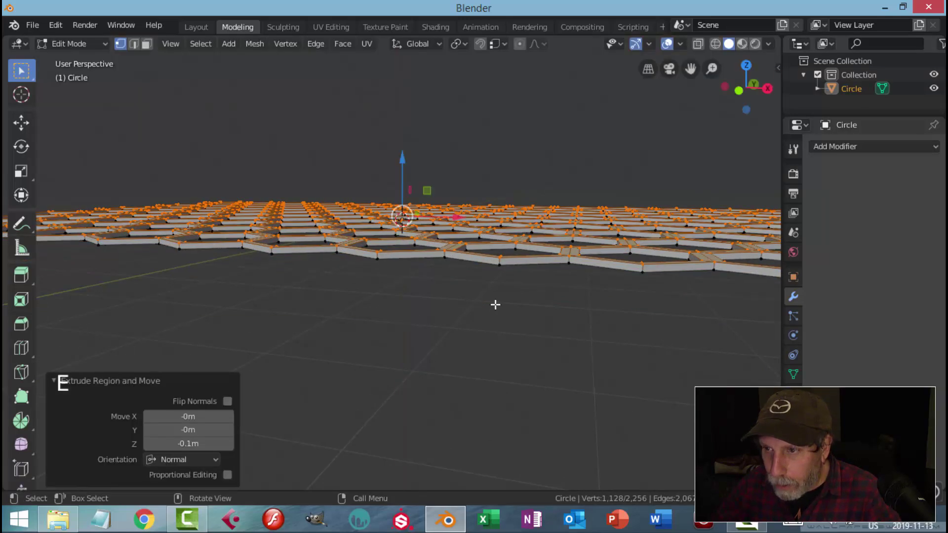
key("Tab")
scroll(482, 279, "down", 3)
middle_click_drag(482, 279, 477, 316)
key("alt+a")
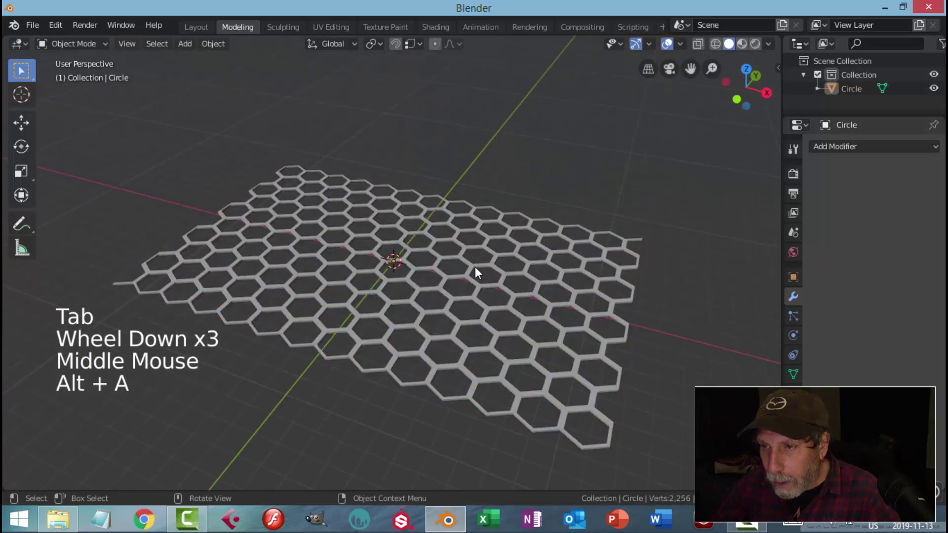
mouse_move(478, 270)
middle_mouse_down()
mouse_move(502, 310)
mouse_move(477, 284)
middle_mouse_up()
key("KP_7")
- Add a new plane and enter its Edit Mode
scroll(482, 300, "up", 2)
scroll(477, 300, "down", 4)
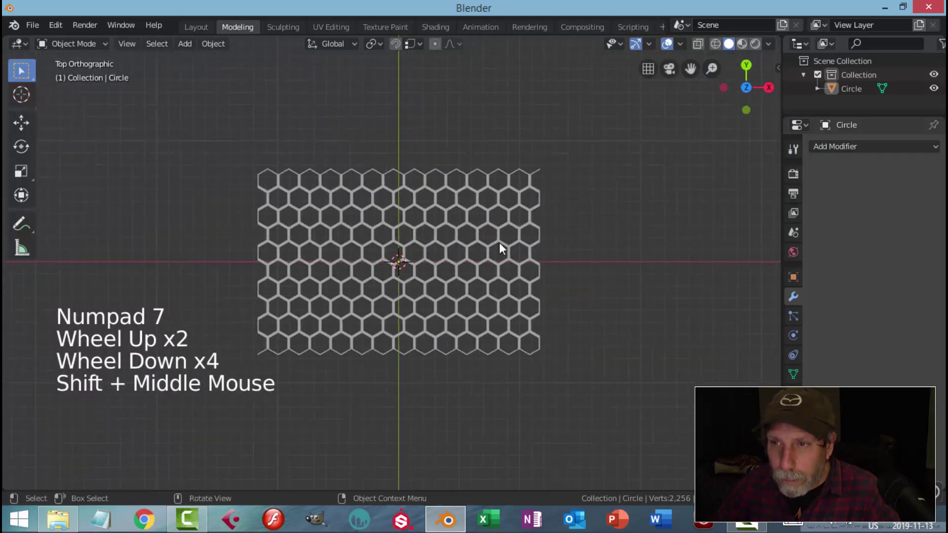
key("shift+a")
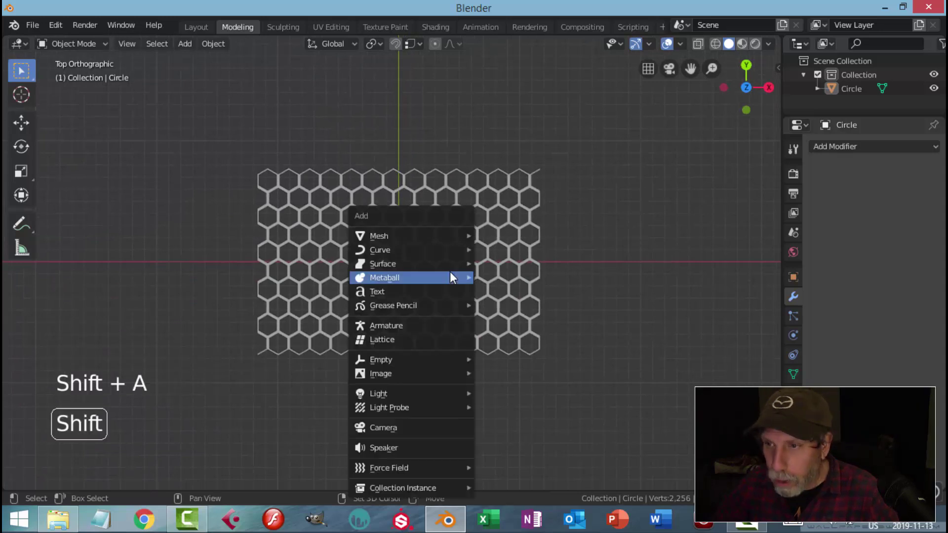
mouse_move(419, 239)
left_click(482, 238)
scroll(499, 256, "up", 2)
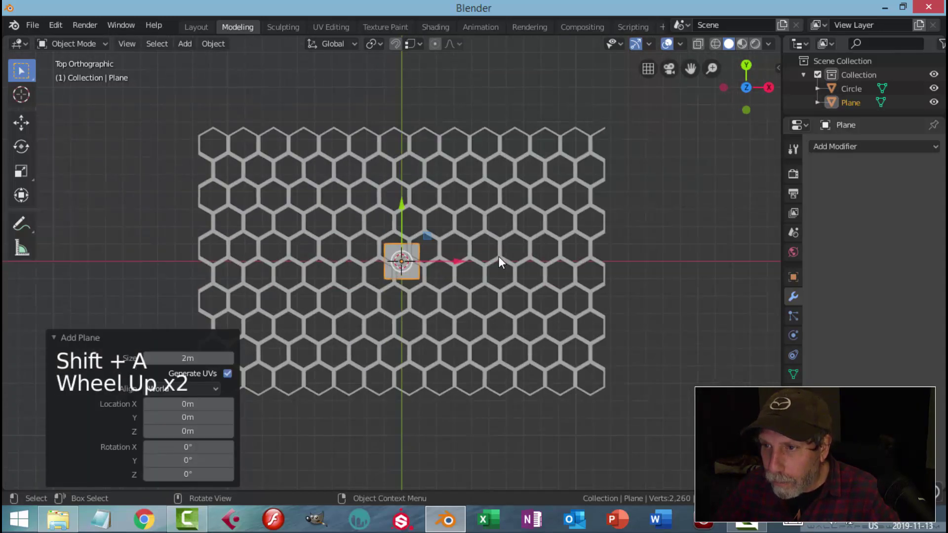
key("Tab")
scroll(523, 278, "down", 2)
- Scale the plane 8.207 over the hex grid, then 1.512 along X
key("s")
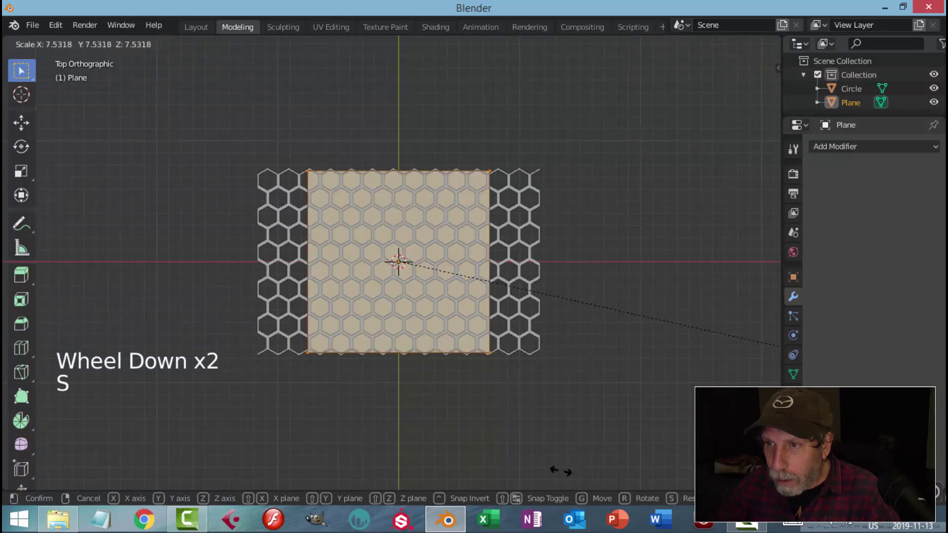
left_click(641, 48)
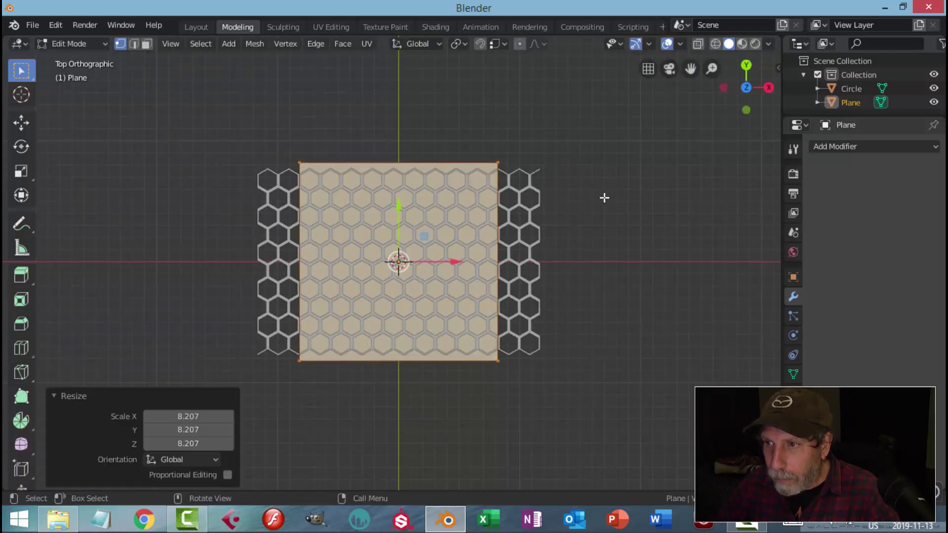
key("s")
key("x")
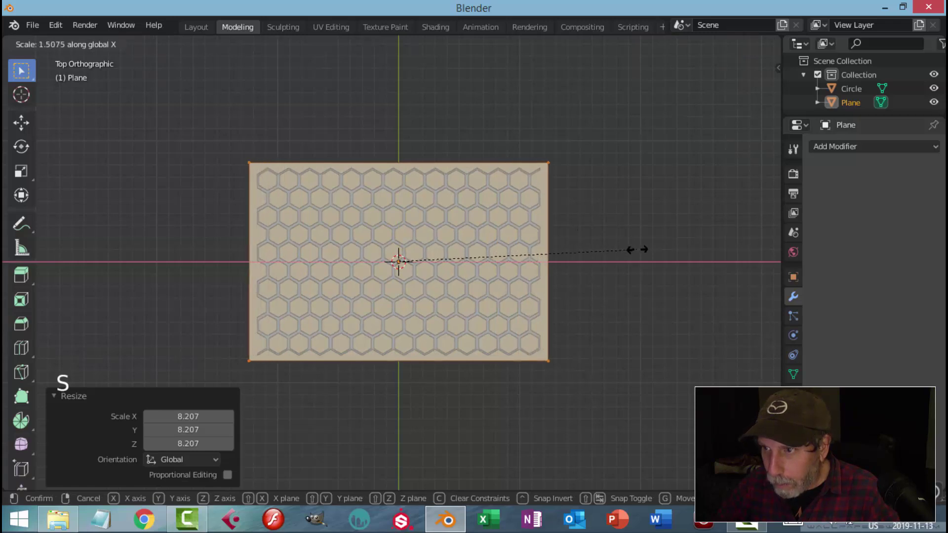
left_click(637, 249)
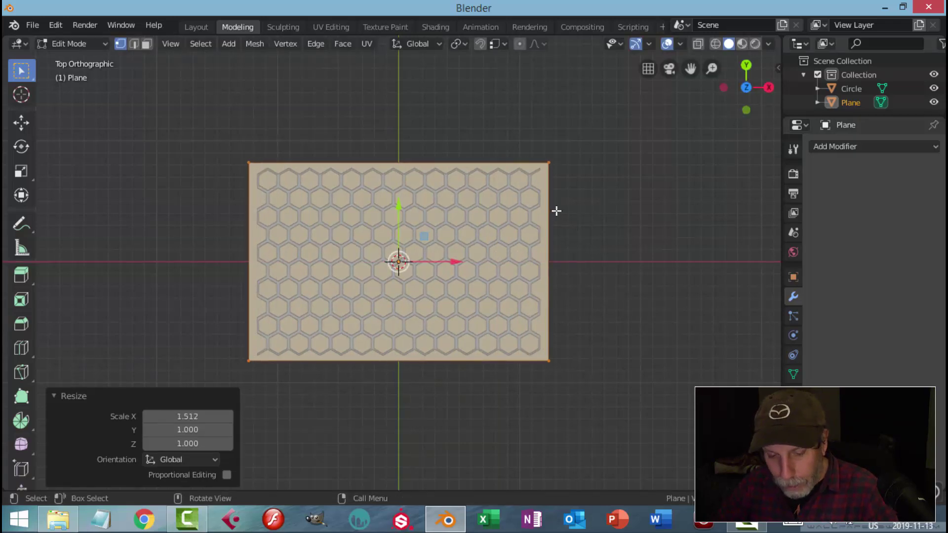
- Inset the plane's face with a 0.7944 m thickness
key("i")
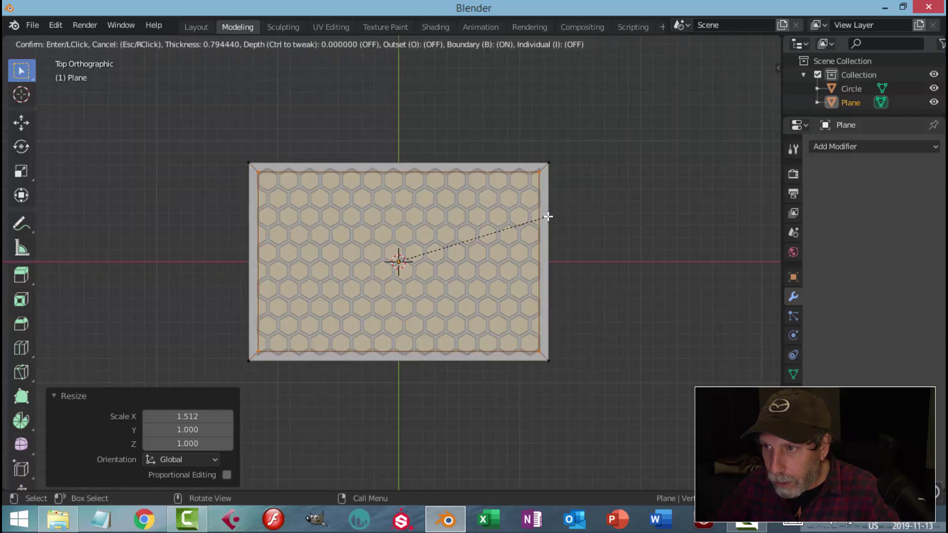
left_click(548, 216)
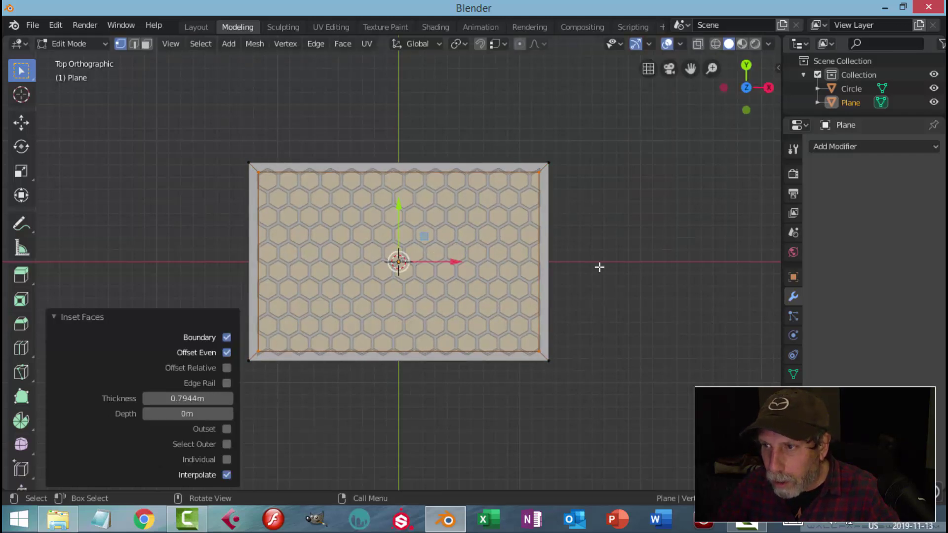
middle_click_drag(599, 267, 585, 233)
- Delete the plane's inner face and extrude the remaining border 0.495 m upward
key("x")
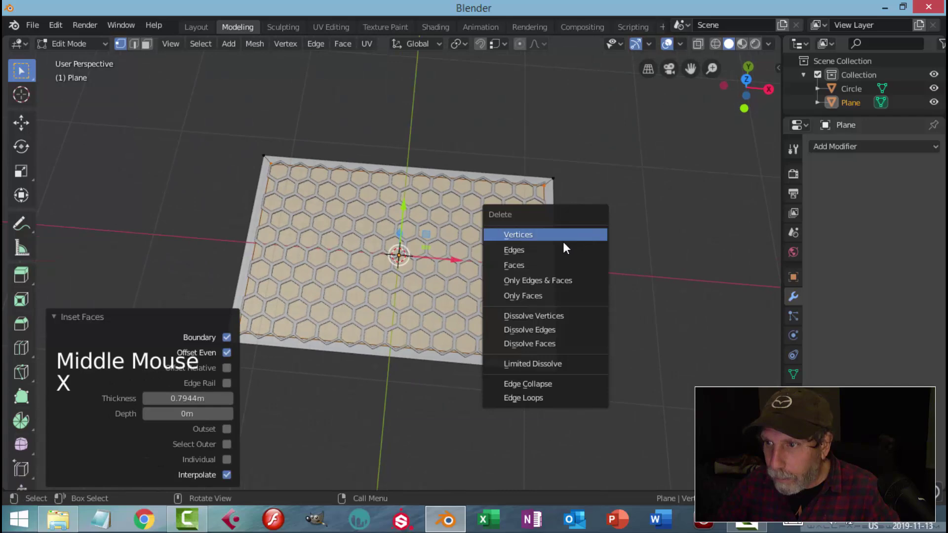
left_click(544, 267)
key("a")
middle_click_drag(607, 258, 431, 241)
scroll(588, 238, "up", 3)
key("e")
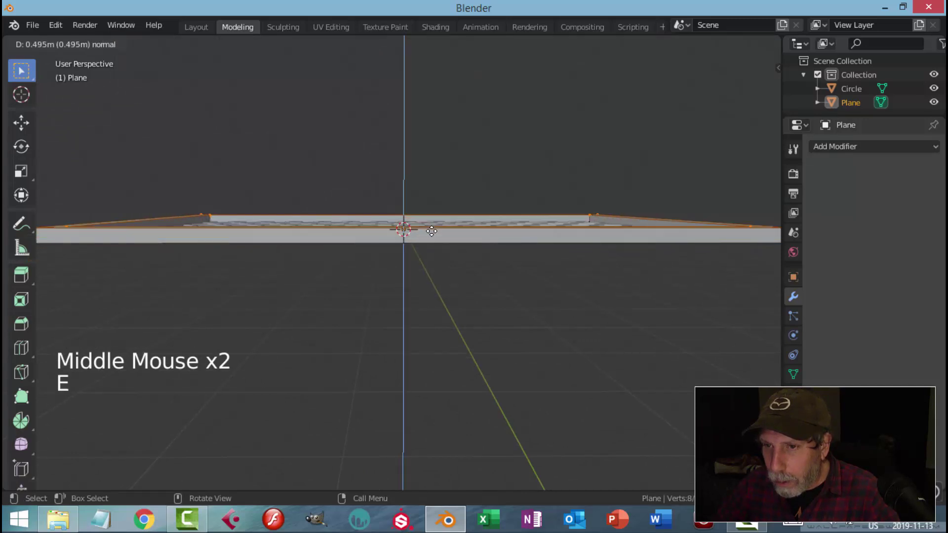
left_click(432, 231)
key("alt+a")
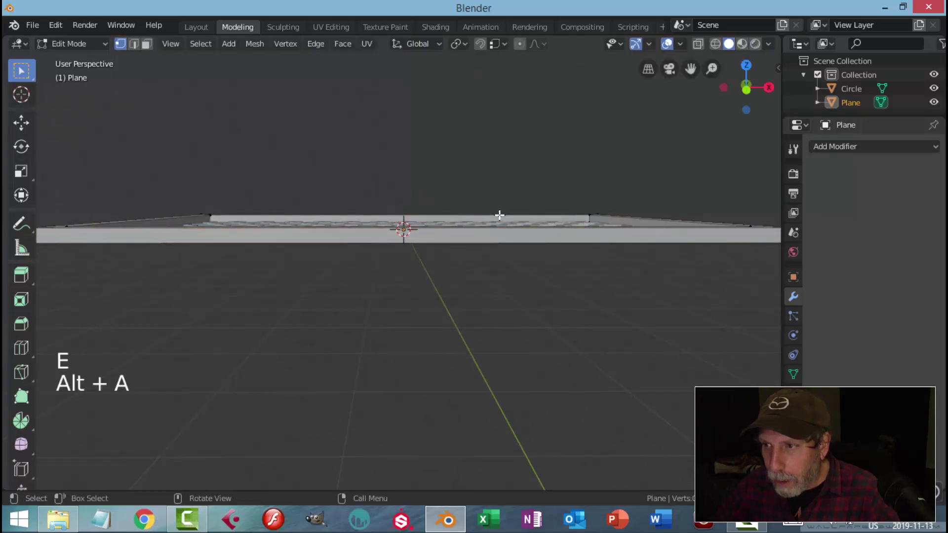
middle_click_drag(498, 214, 453, 236)
scroll(461, 239, "up", 2)
scroll(454, 236, "up", 3)
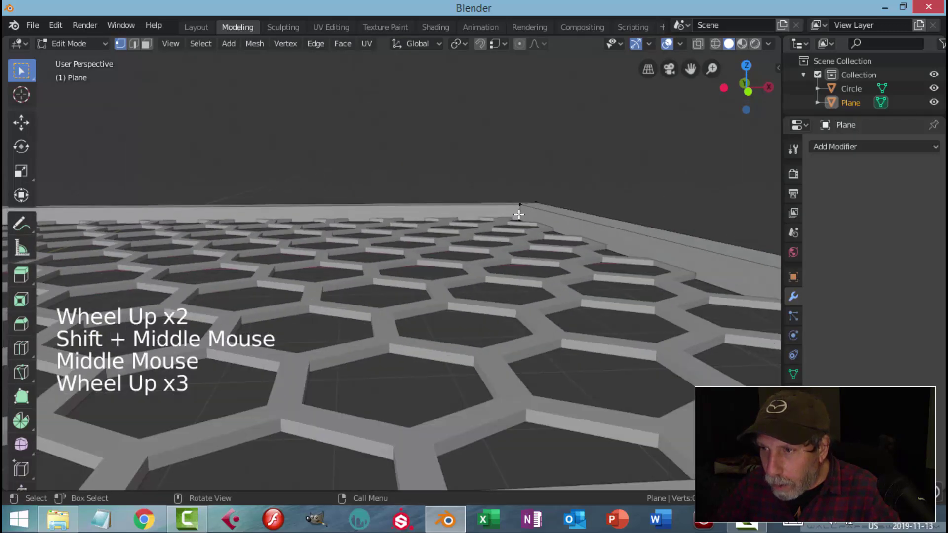
scroll(517, 214, "up", 1)
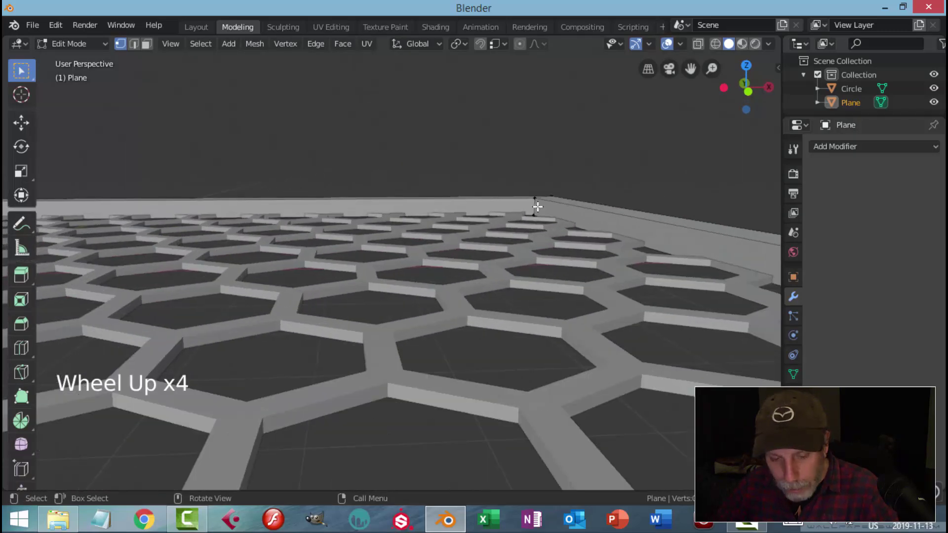
- Add a centred loop cut on the rim wall and bevel it 0.101 m
key("ctrl+r")
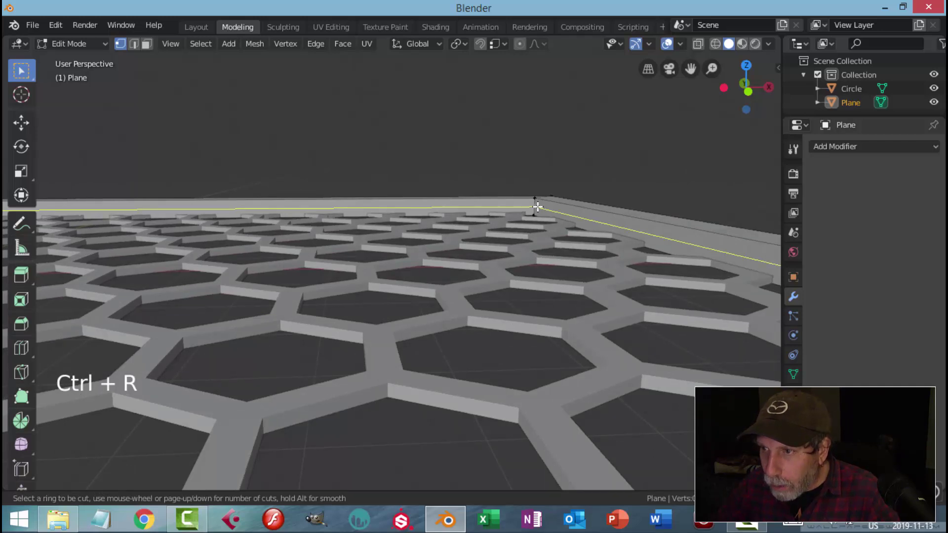
left_click(537, 207)
right_click(536, 238)
key("ctrl+b")
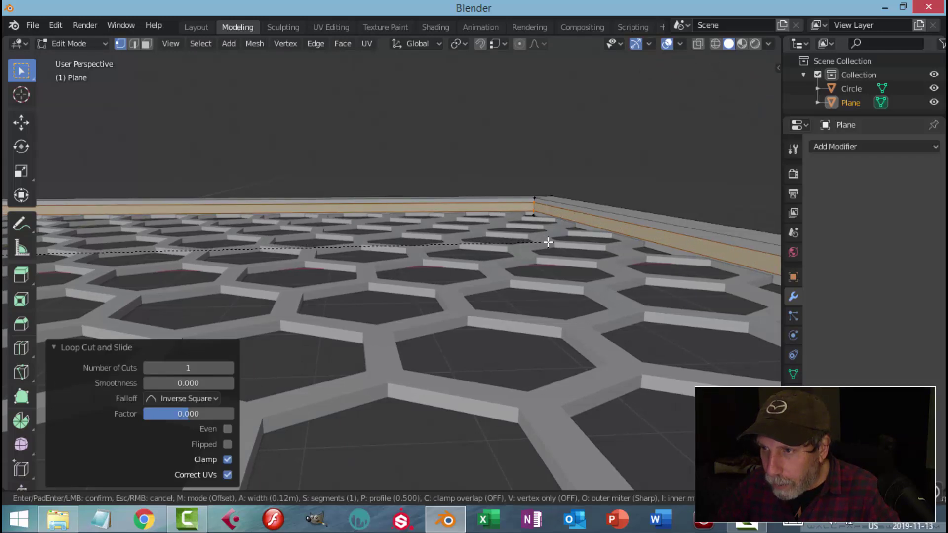
left_click(544, 240)
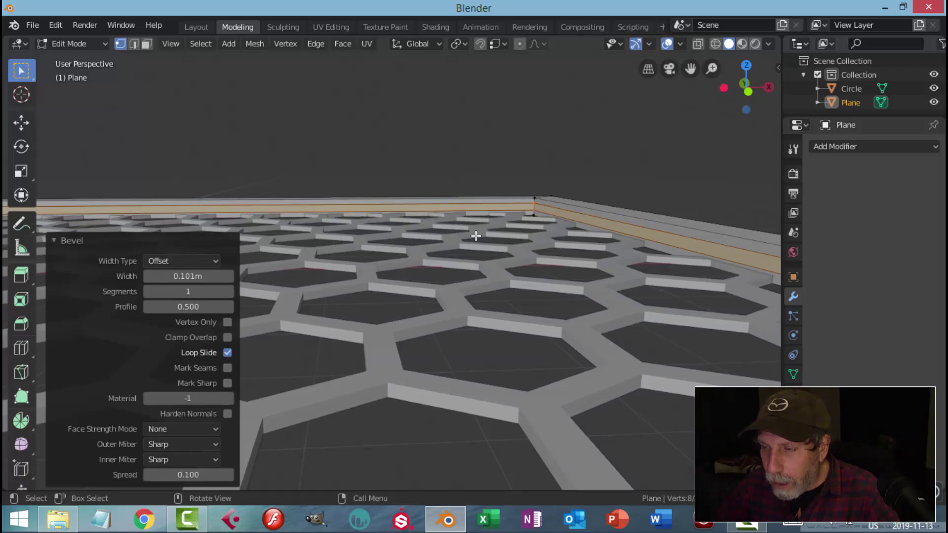
scroll(476, 236, "down", 2)
mouse_move(514, 235)
middle_mouse_down()
mouse_move(497, 249)
mouse_move(536, 228)
mouse_move(473, 240)
mouse_move(498, 237)
middle_mouse_up()
- Select the whole panel and rescale it along Z
key("a")
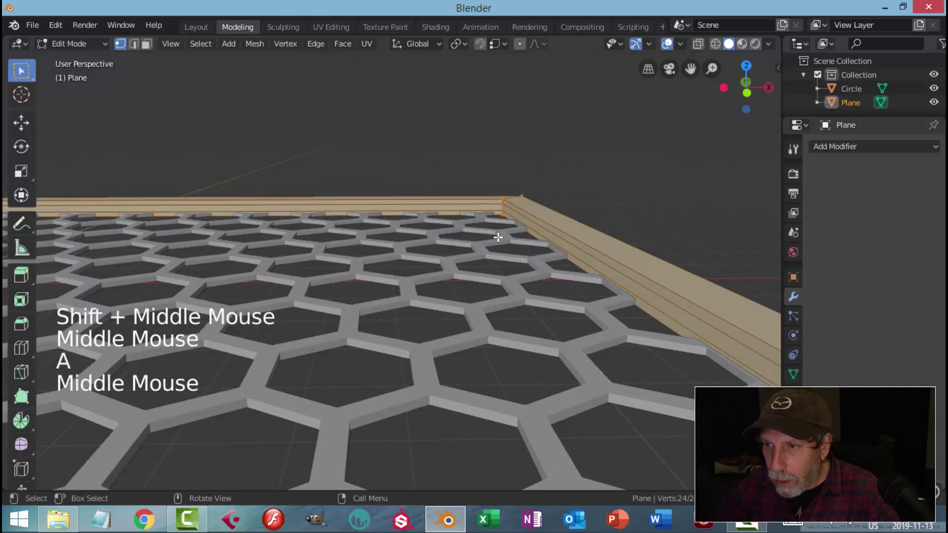
key("s")
key("z")
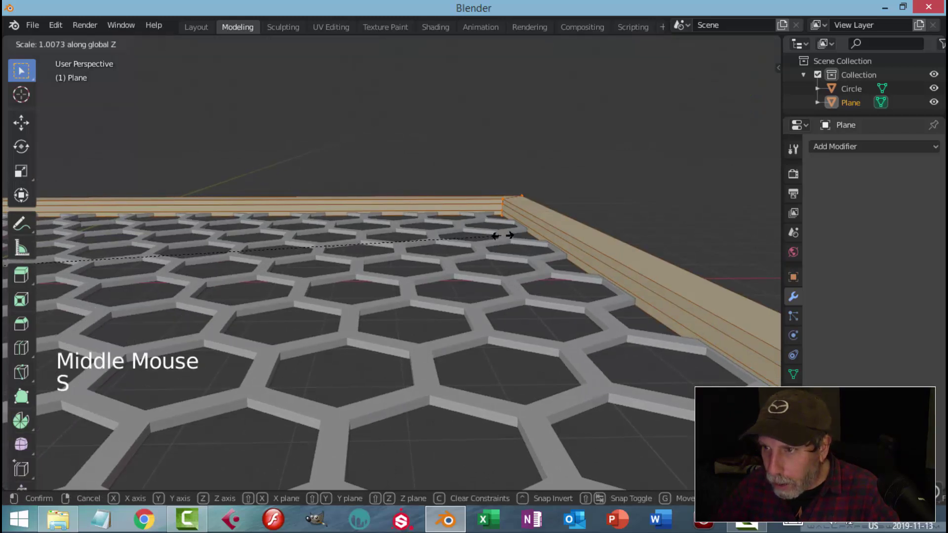
left_click(523, 228)
key("alt+a")
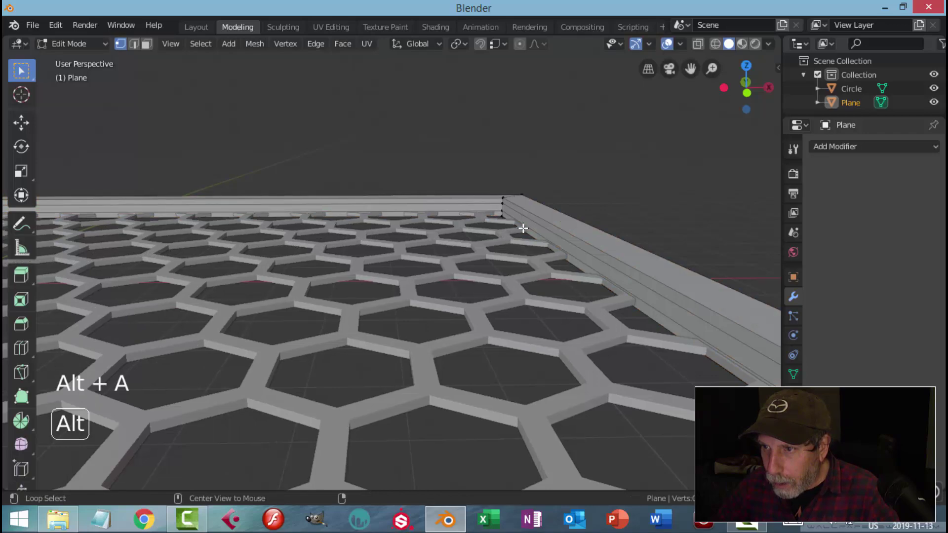
- Extrude the wall-top edge loop in place and shrink it flat to 0.973
scroll(521, 207, "up", 2)
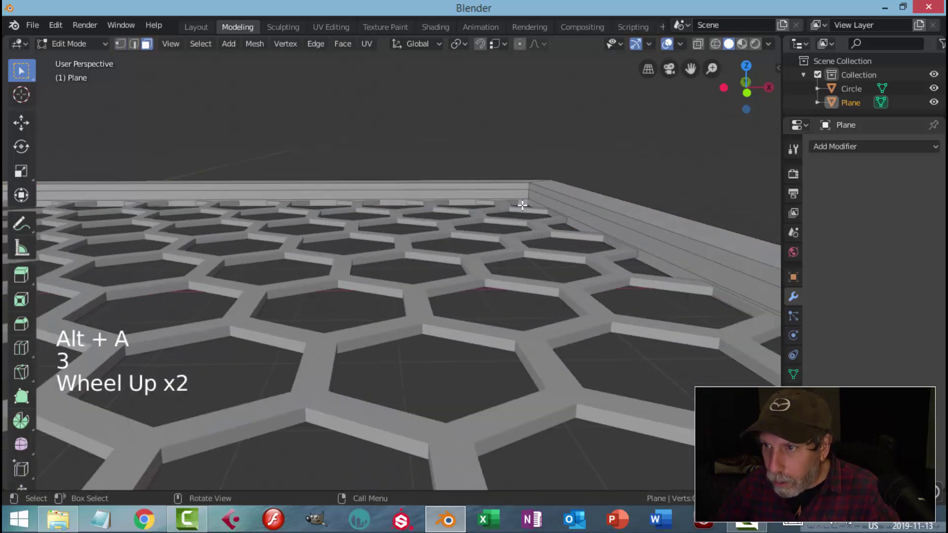
left_click(526, 196, "alt+shift")
scroll(526, 196, "down", 3)
middle_click_drag(526, 196, 501, 244)
scroll(495, 250, "down", 2)
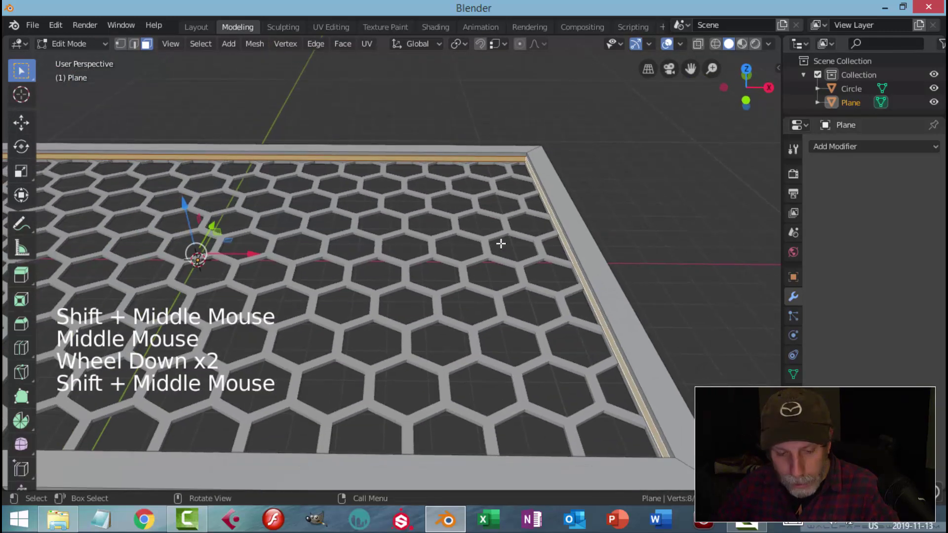
key("e")
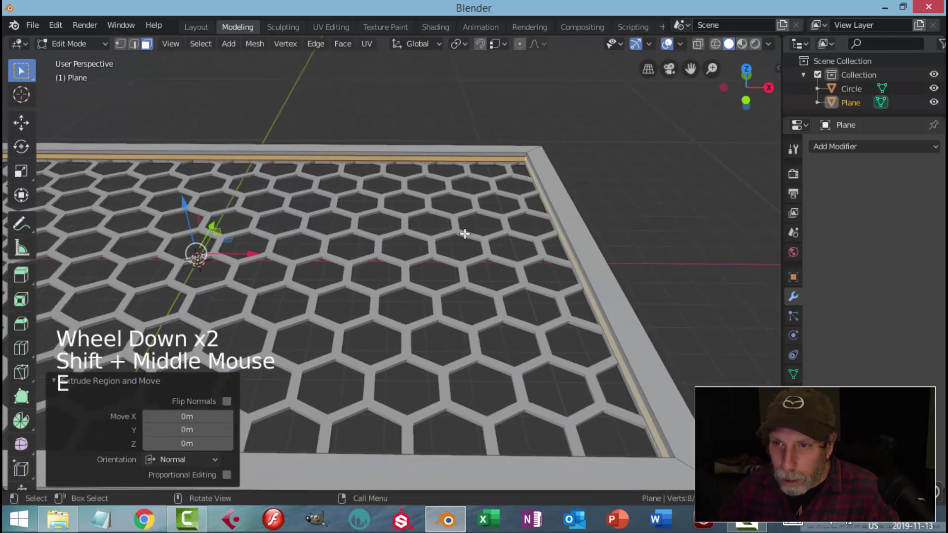
key("s")
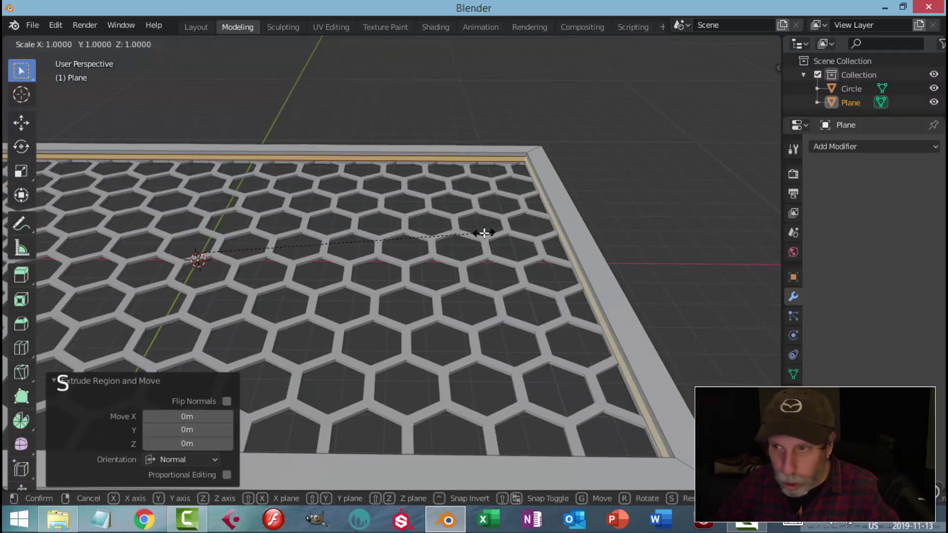
key("shift+z")
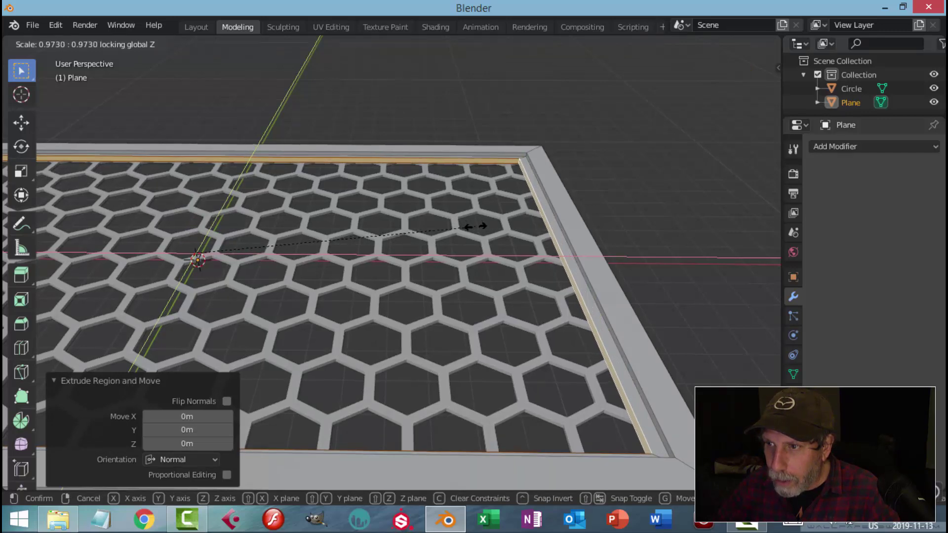
left_click(474, 226)
middle_click_drag(474, 226, 484, 260)
scroll(497, 283, "down", 4)
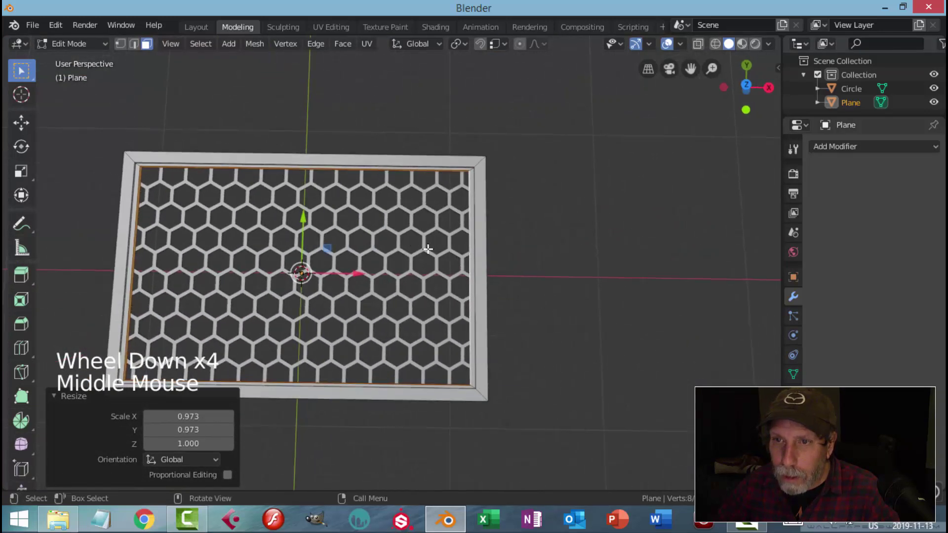
- Select the frame's top edge plus a second frame edge
key("alt+a")
middle_click_drag(430, 242, 360, 173)
scroll(376, 198, "up", 2)
left_click(432, 191)
middle_click_drag(431, 191, 429, 268)
left_click(308, 175, "shift")
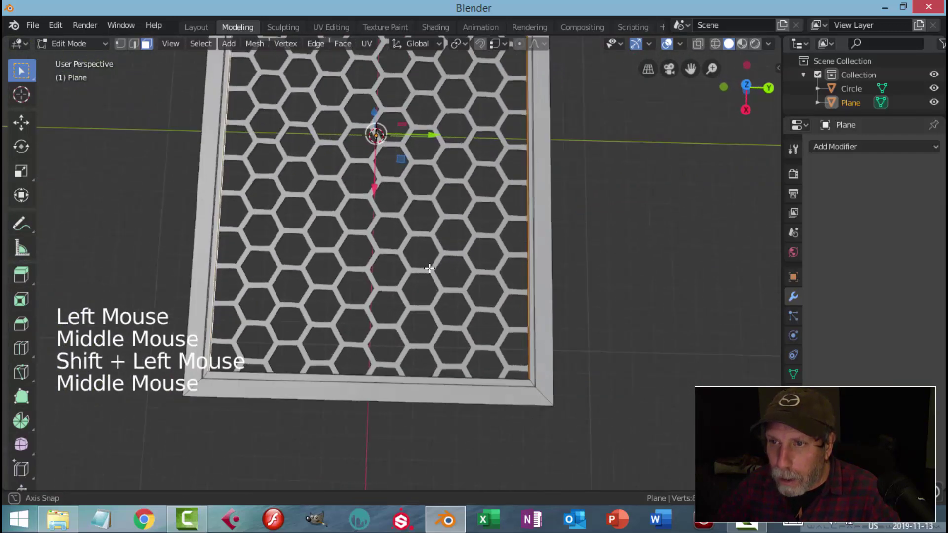
key("KP_7")
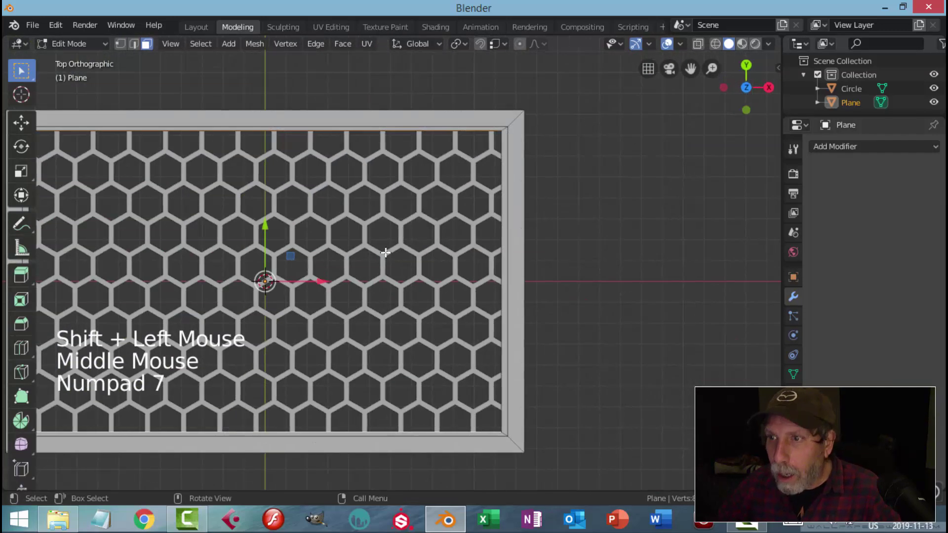
middle_click_drag(384, 240, 481, 241, "shift")
scroll(481, 241, "up", 1)
- Scale the selected frame edges slightly along Y, to about 0.987
key("s")
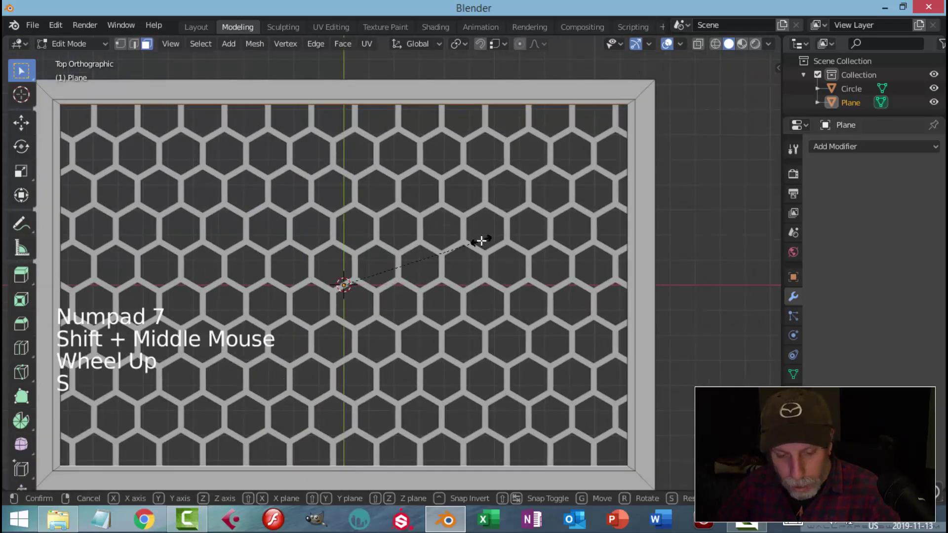
key("y")
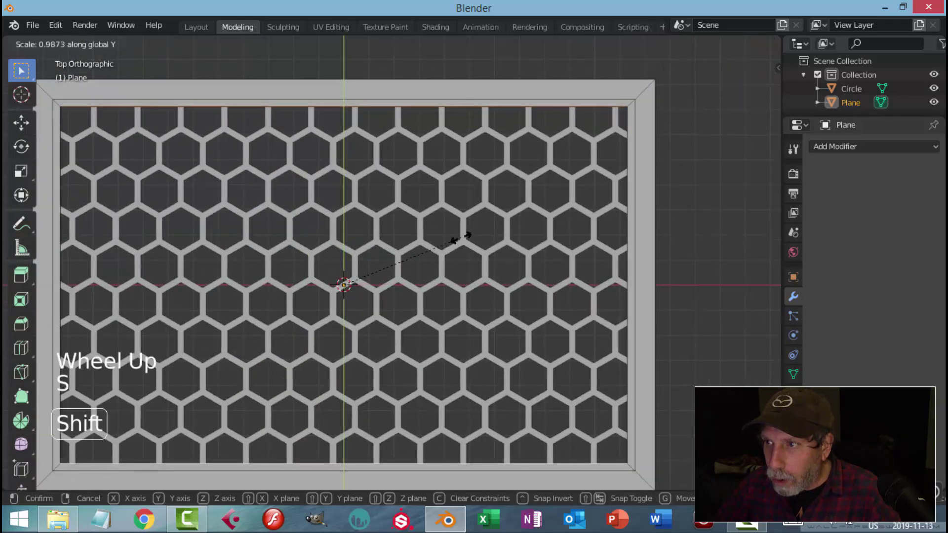
left_click(461, 231, "shift")
key("alt+a")
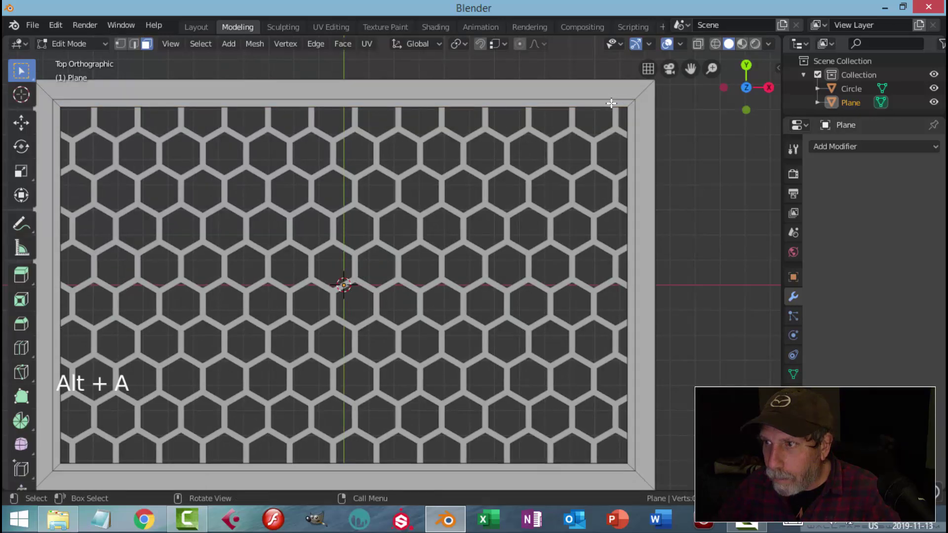
scroll(625, 143, "down", 2)
middle_click_drag(625, 143, 471, 231)
- In Object Mode, select the hexagon grid (Circle) and nudge it up along Z
key("Tab")
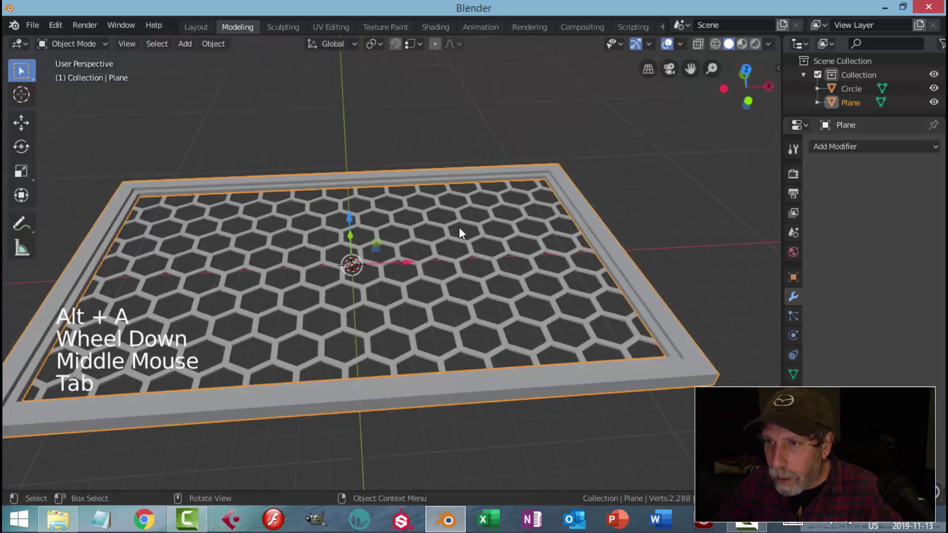
left_click(405, 233)
middle_click_drag(406, 233, 424, 233)
scroll(355, 250, "up", 2)
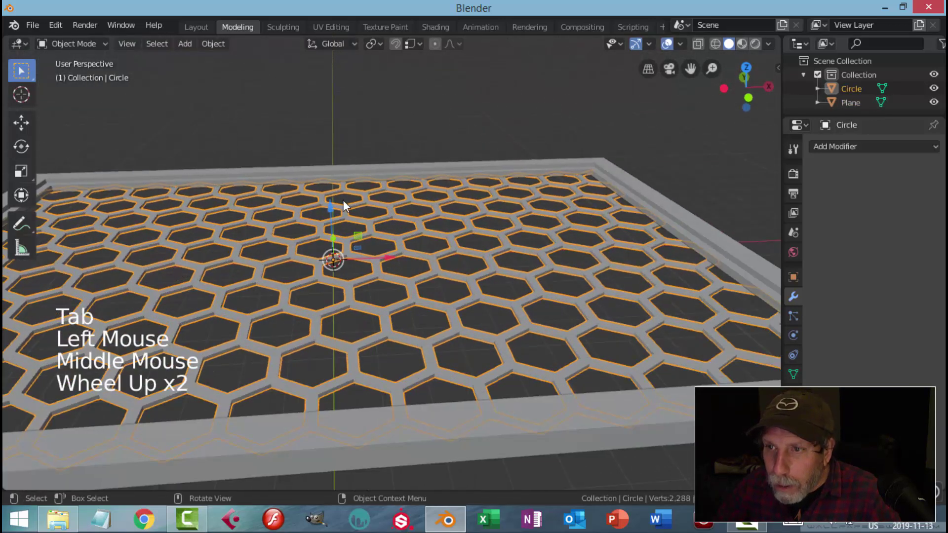
left_click_drag(331, 210, 332, 207)
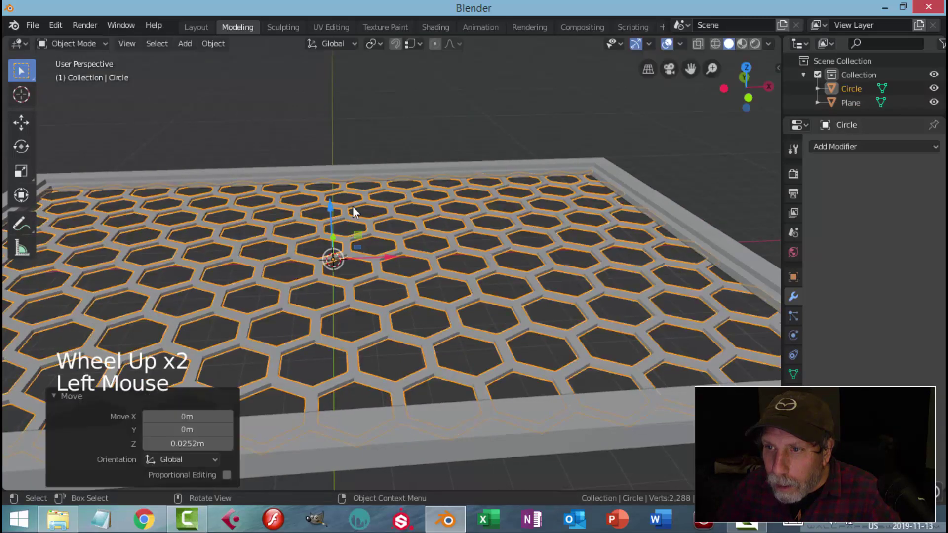
key("alt+a")
- Reselect the hexagon grid and raise it to Z 0.0252 m
middle_click_drag(353, 206, 381, 236)
scroll(415, 295, "down", 1)
scroll(415, 297, "down", 1)
scroll(519, 229, "up", 3)
left_click(285, 258)
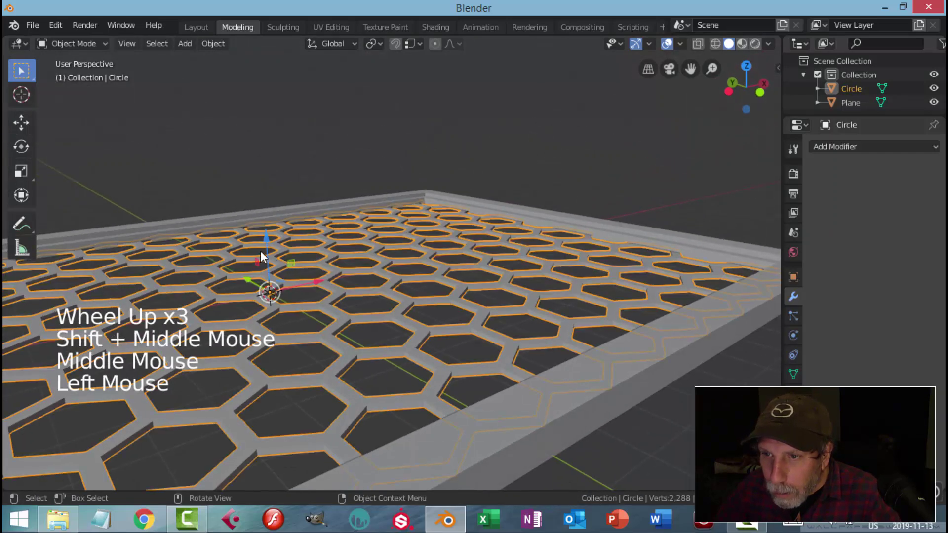
left_click(266, 234)
key("alt+a")
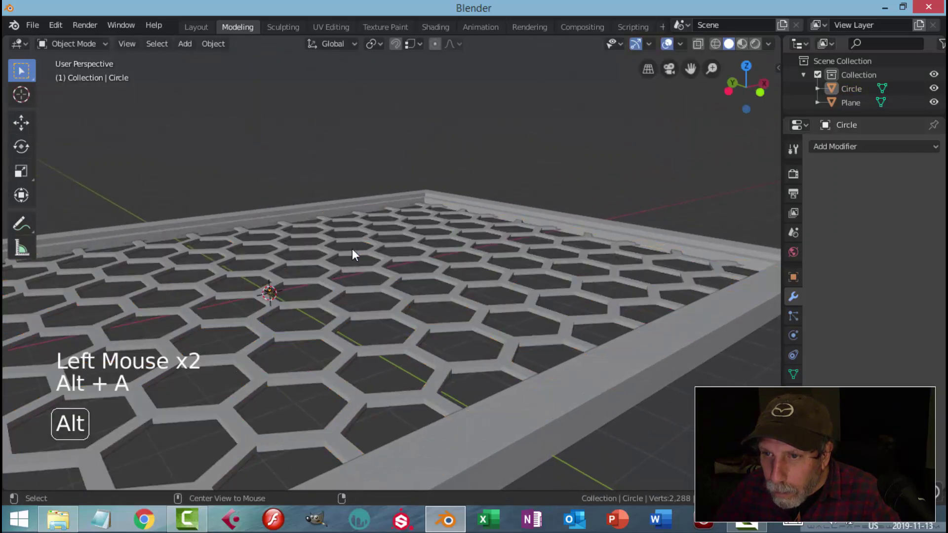
middle_click_drag(352, 249, 309, 280)
scroll(309, 279, "down", 2)
- Add a Bevel modifier to the Plane frame with 2 segments and 0.02 m width
middle_click_drag(414, 278, 554, 275)
left_click(561, 264)
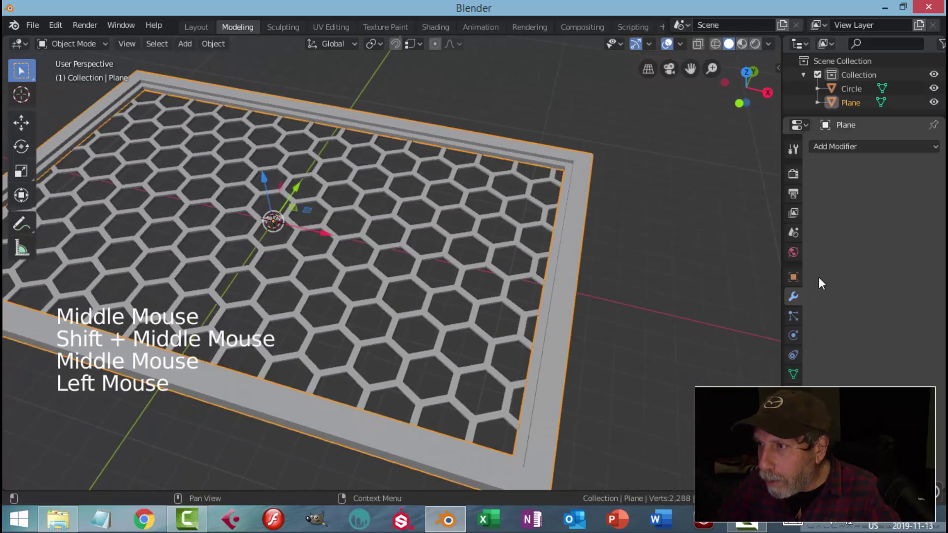
left_click(829, 150)
left_click(650, 193)
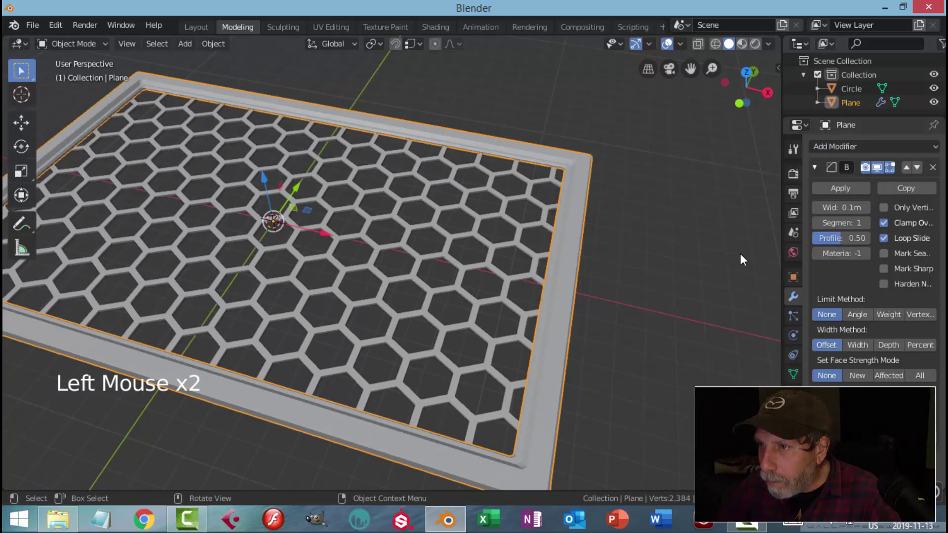
left_click(864, 225)
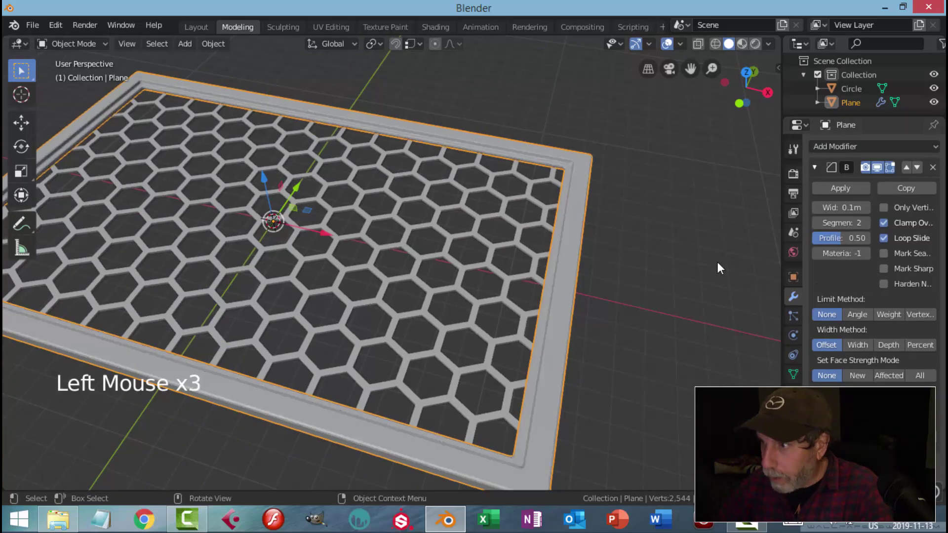
key("Return")
left_click(865, 208)
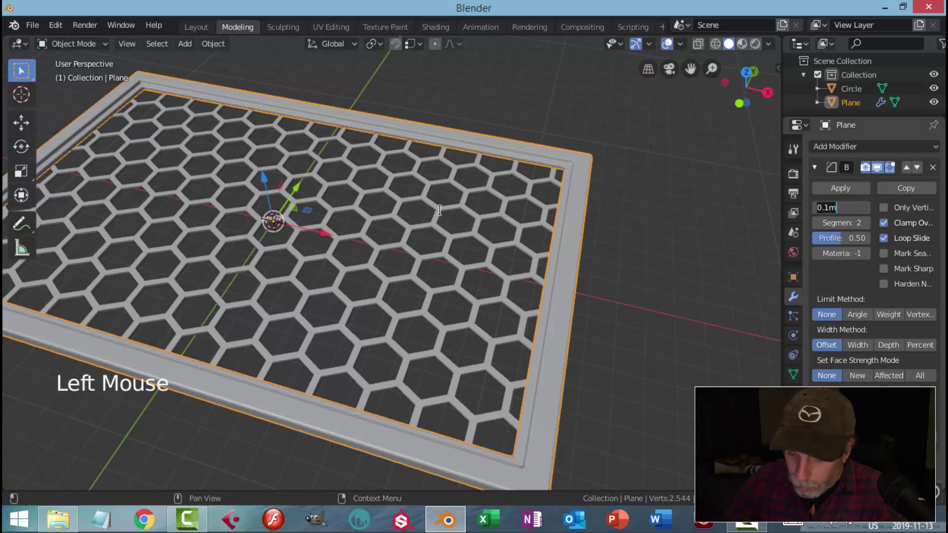
key("Return")
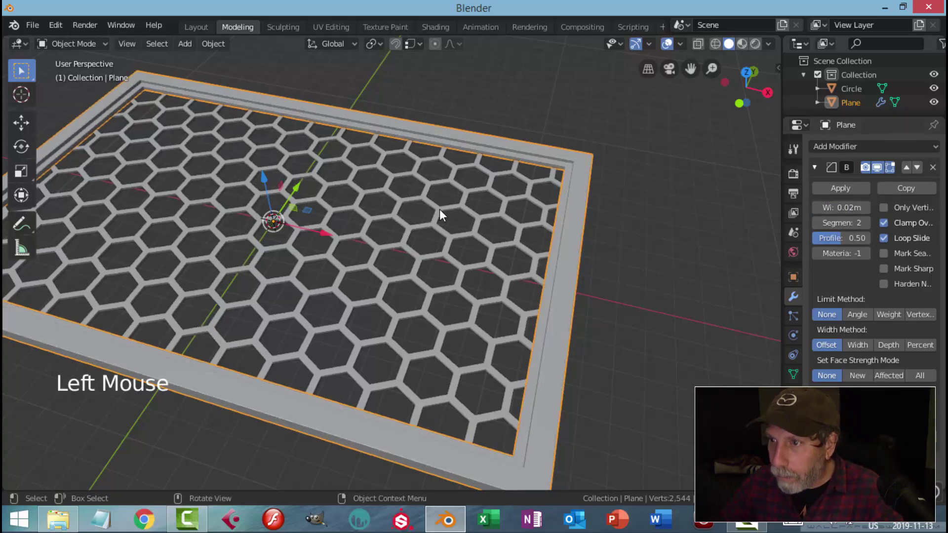
- Give the hexagon grid a Bevel of 2 segments and 0.02 m width, shaded smooth
key("alt+a")
left_click(473, 192)
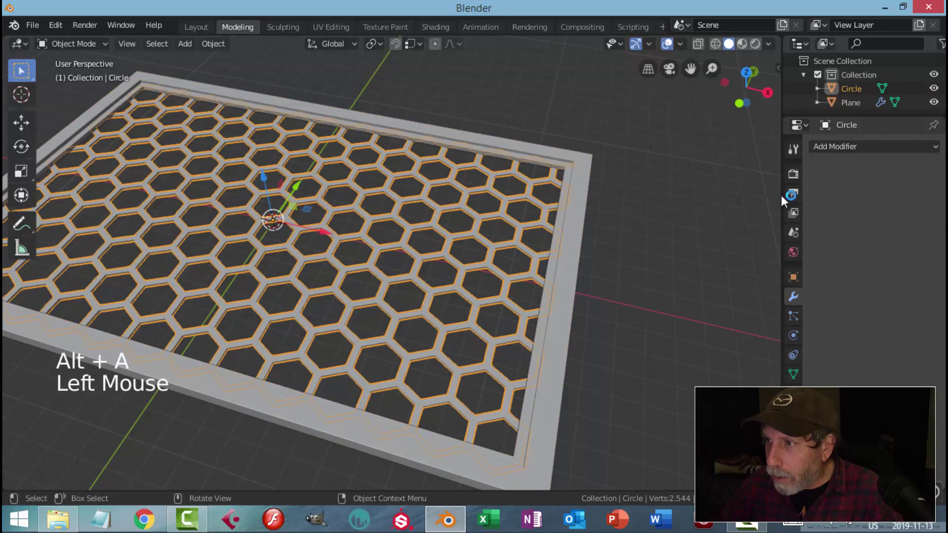
left_click(840, 147)
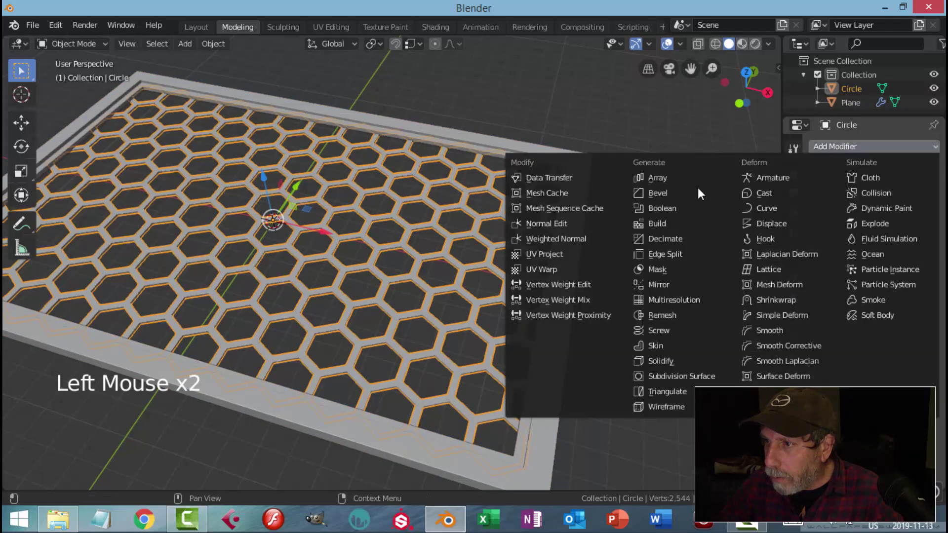
left_click(650, 193)
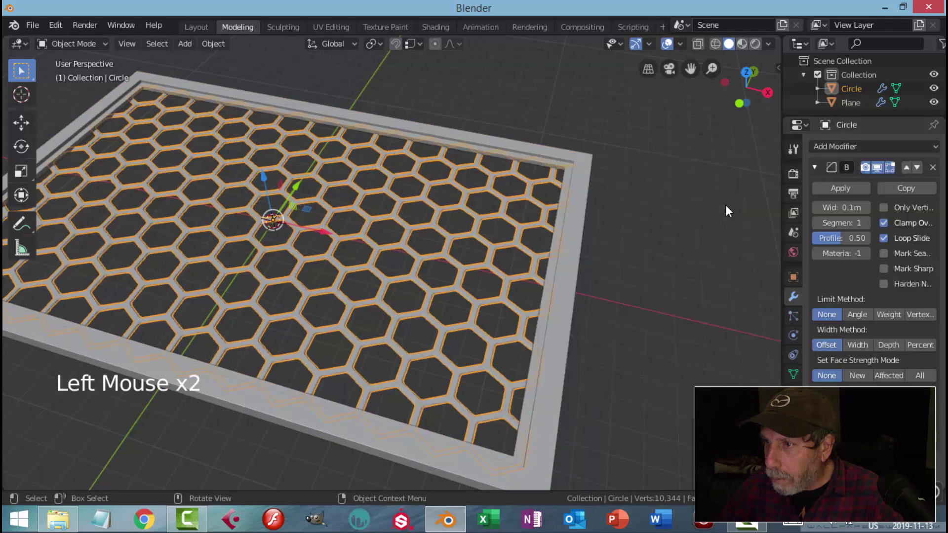
left_click(864, 223)
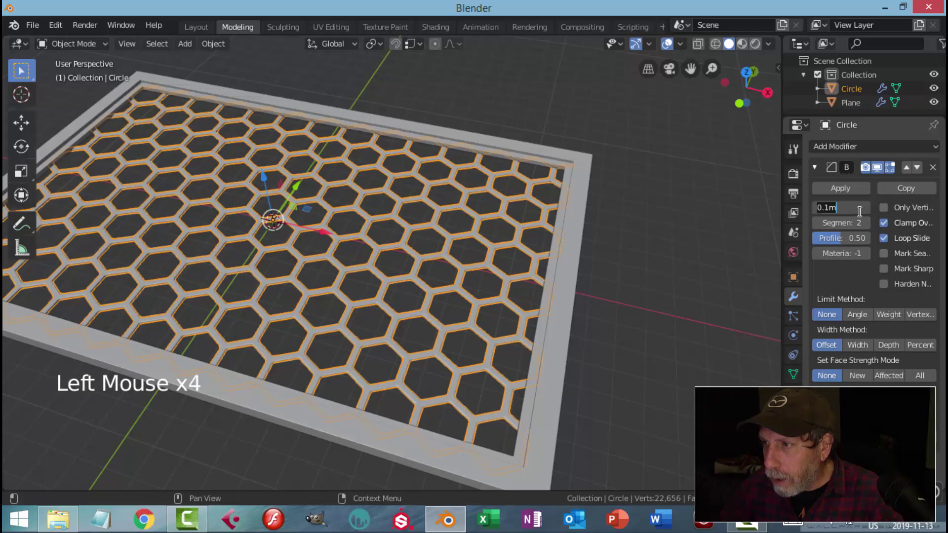
left_click(535, 184)
right_click(459, 207)
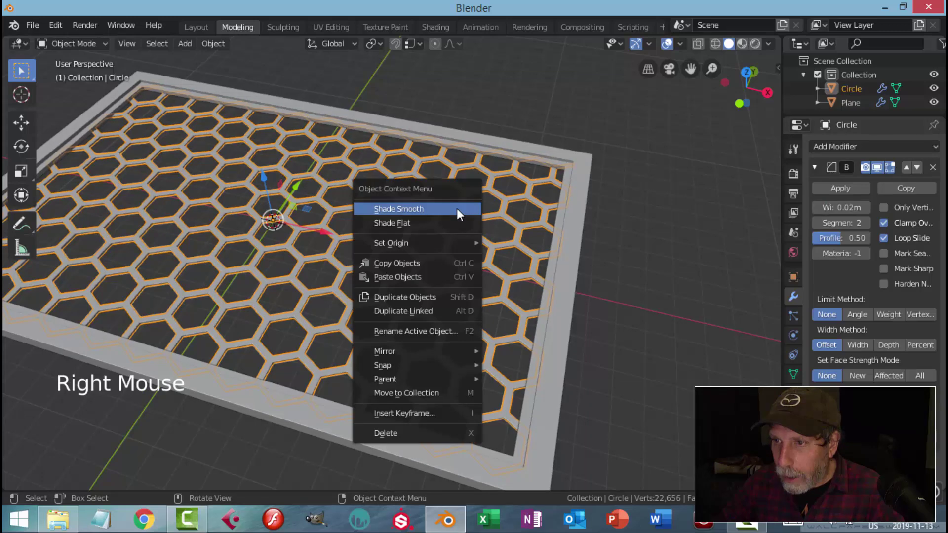
- Inspect the grid's edge against the frame from a low side view and reselect the grid
key("alt+a")
scroll(455, 237, "up", 2)
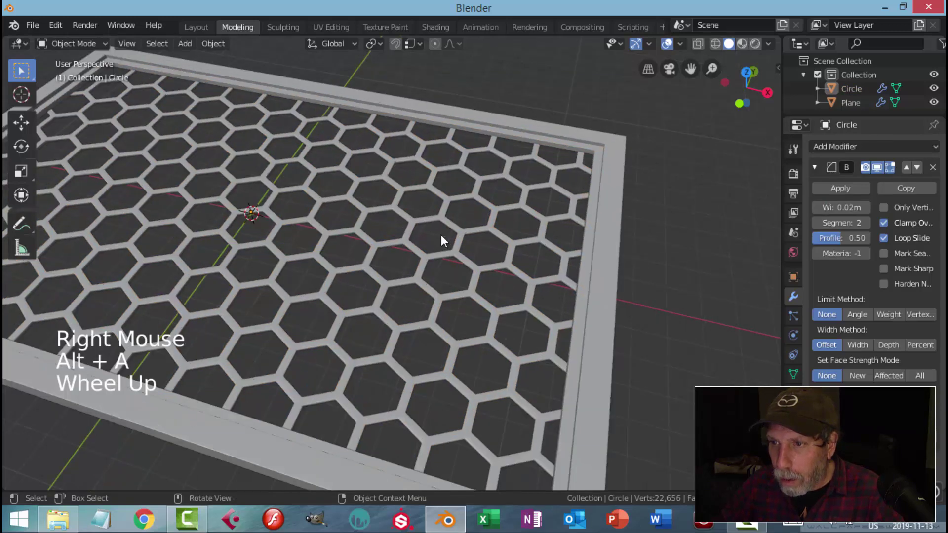
middle_click_drag(440, 235, 457, 211)
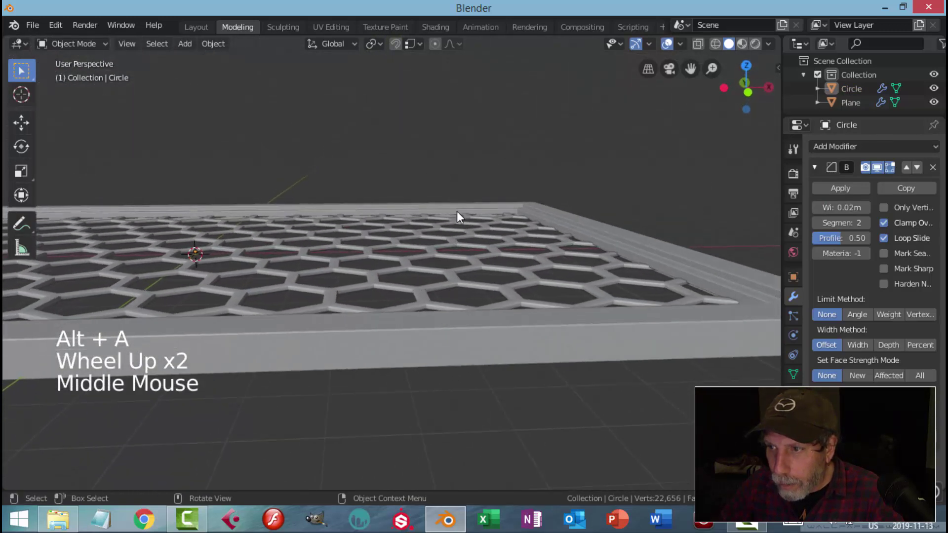
scroll(609, 247, "up", 2)
middle_click_drag(609, 247, 478, 247, "shift")
scroll(549, 245, "up", 2)
left_click(570, 229)
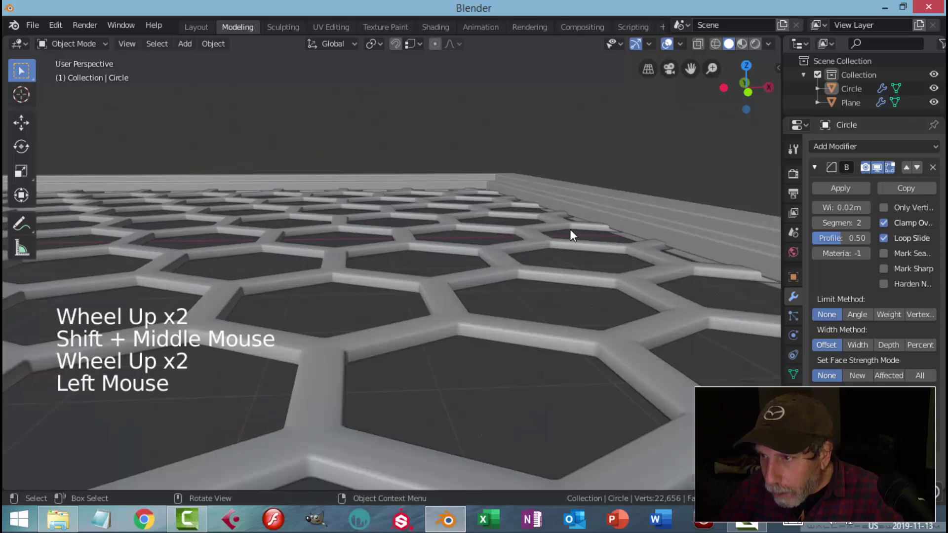
- Move the hexagon grid along Z to about 0.0277 m inside the frame
key("g")
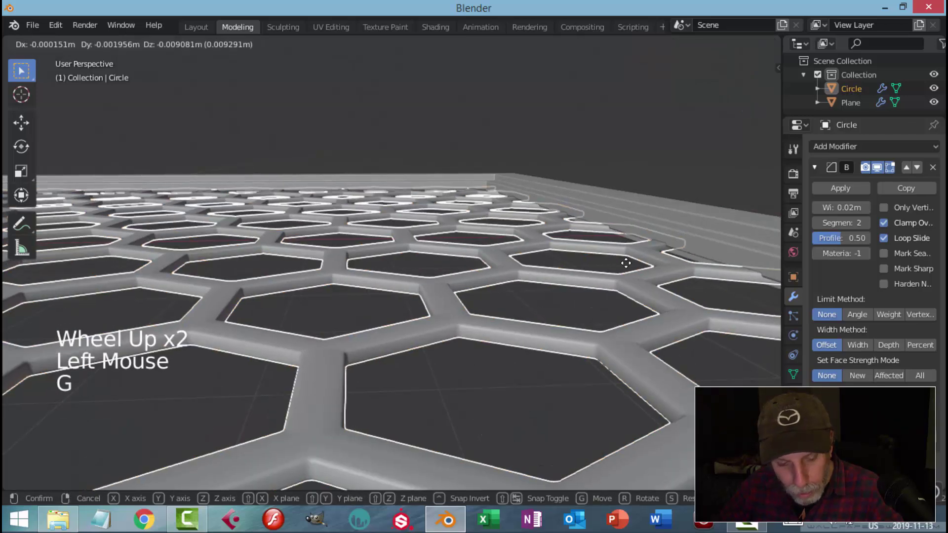
key("z")
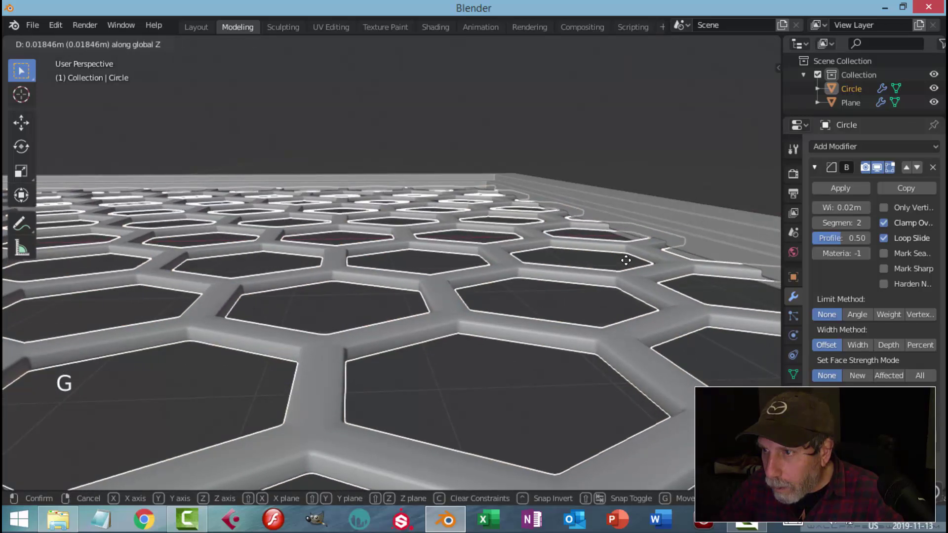
left_click(615, 252)
key("alt+a")
scroll(604, 244, "down", 3)
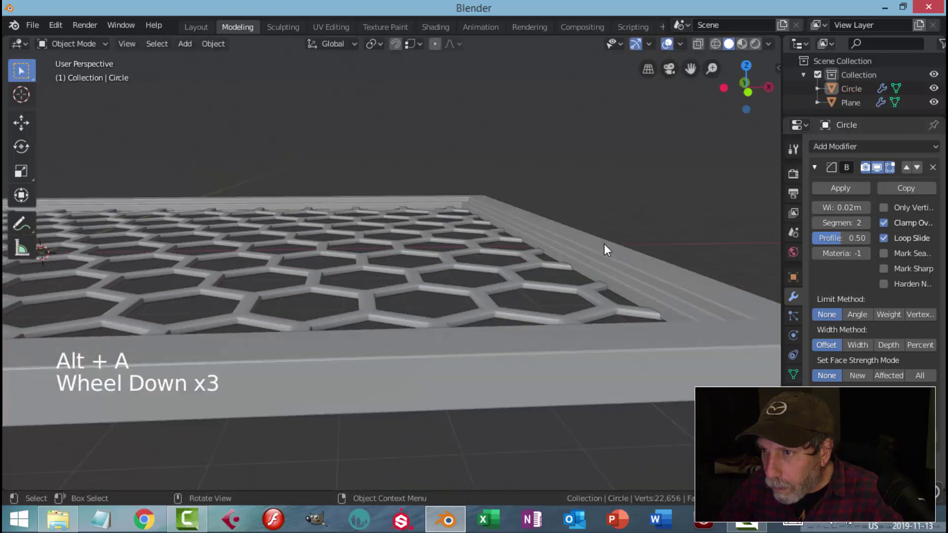
middle_click_drag(604, 244, 614, 233)
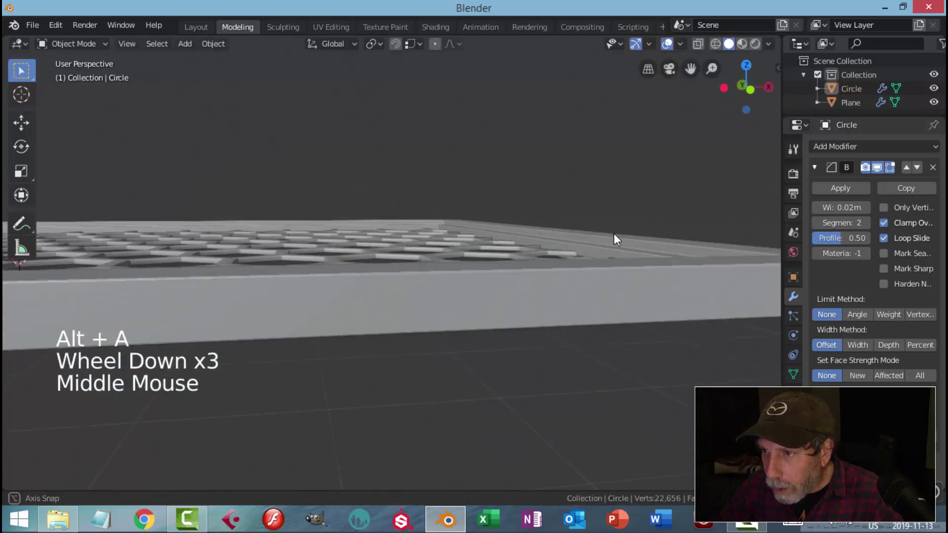
- Nudge the grid's Z height again and check its fit in the frame from several angles
left_click(558, 253)
key("g")
key("z")
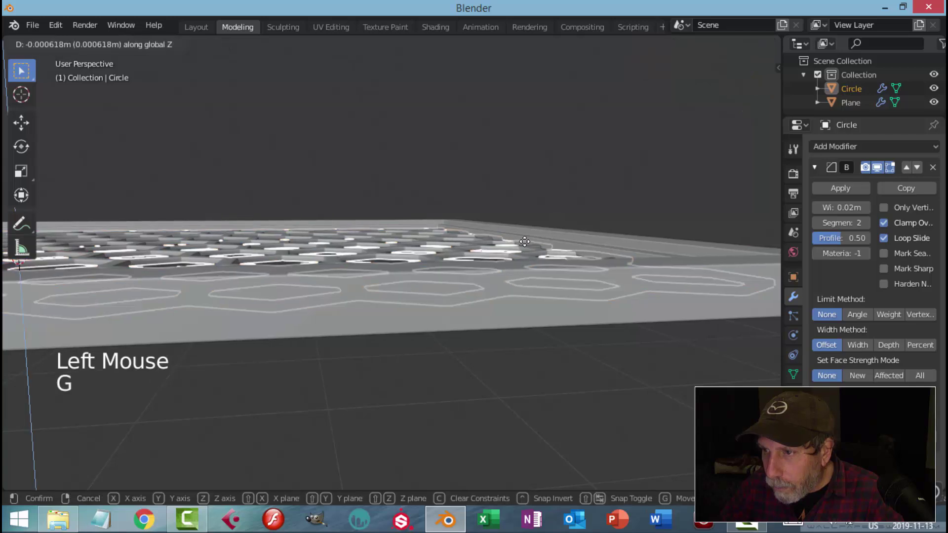
left_click(524, 241)
key("alt+a")
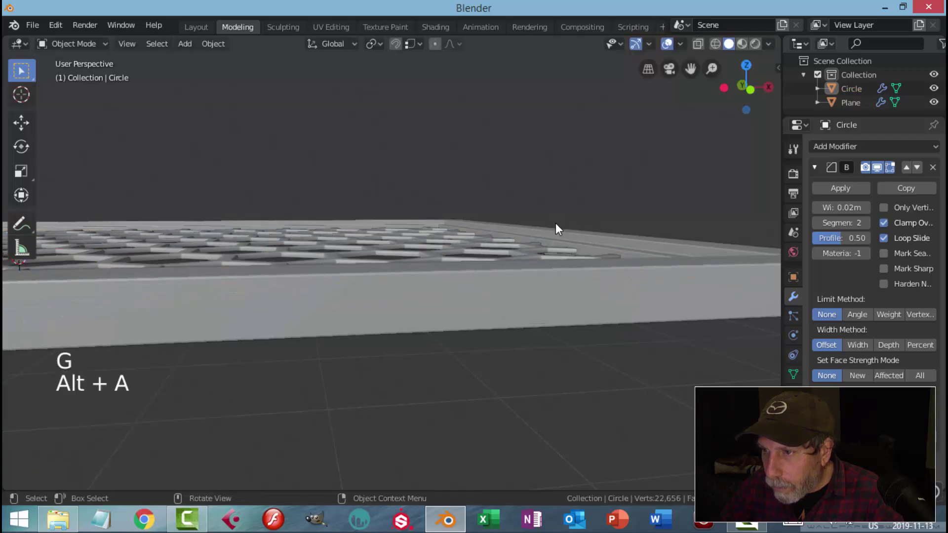
middle_click_drag(556, 224, 405, 281)
scroll(487, 269, "down", 7)
middle_click_drag(405, 281, 430, 268)
middle_click_drag(520, 286, 532, 267)
- Check the viewport shading, then start renaming the Outliner's Collection
left_click(767, 43)
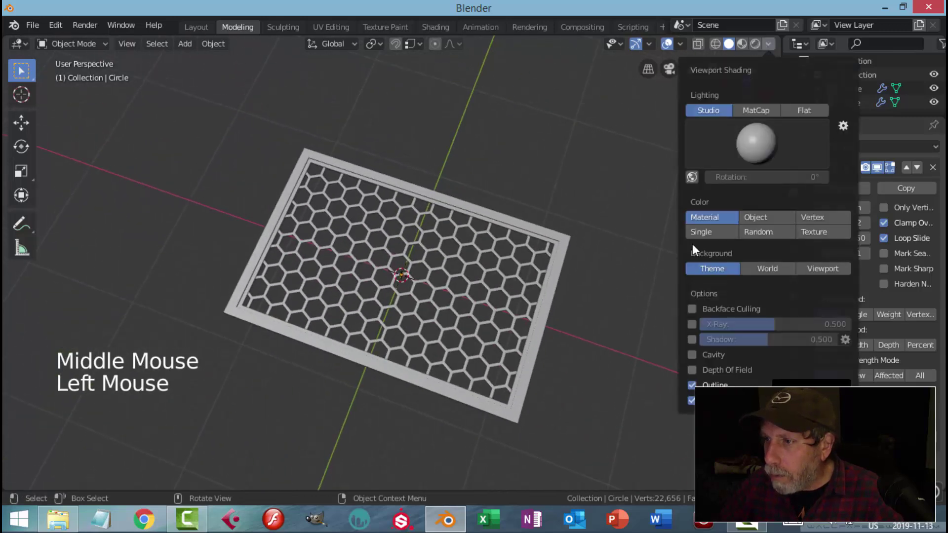
scroll(583, 259, "up", 3)
mouse_move(608, 264)
middle_mouse_down()
mouse_move(498, 194)
mouse_move(559, 201)
mouse_move(666, 163)
middle_mouse_up()
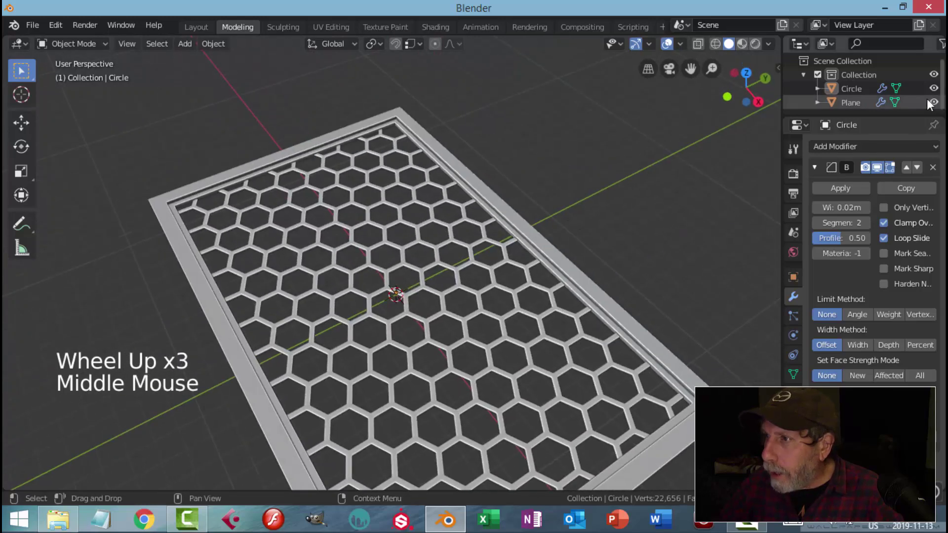
left_click(861, 74)
left_click(867, 72)
double_click(867, 72)
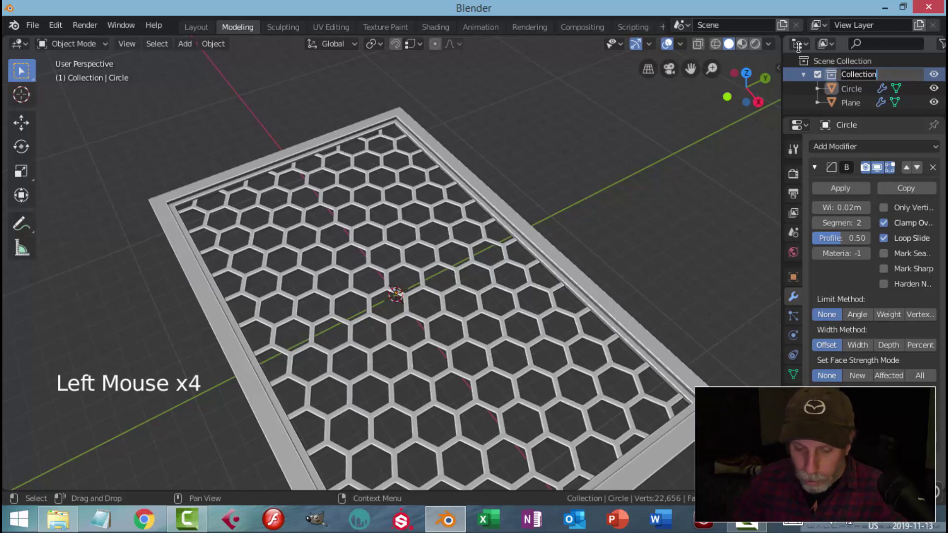
- Finish naming the collection 'Panel'
type("Panel")
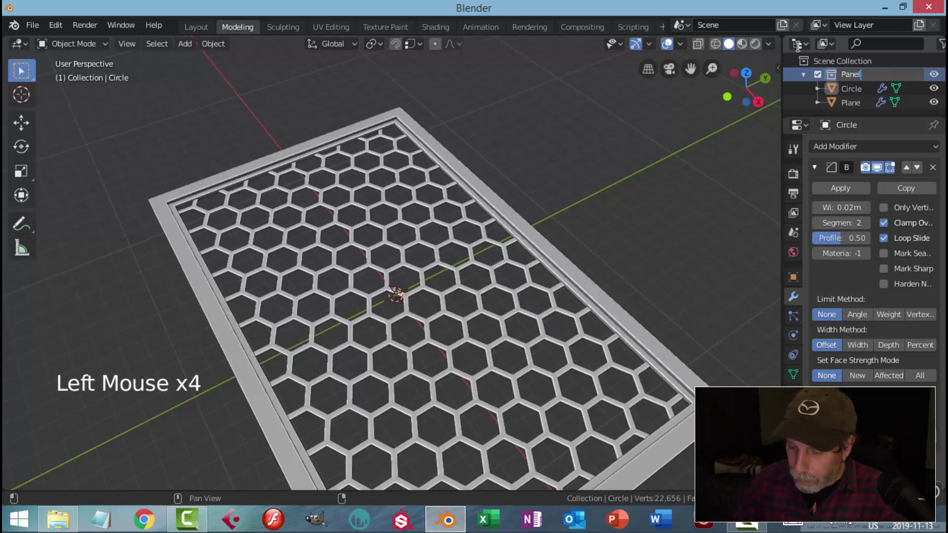
key("Return")
scroll(472, 209, "down", 4)
middle_click_drag(472, 209, 646, 357)
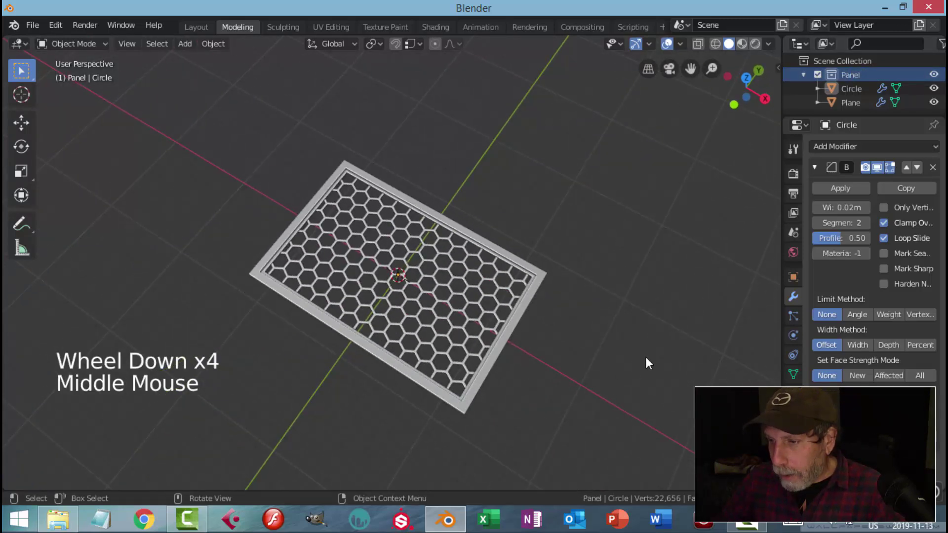
- Orbit and zoom to inspect the beveled honeycomb panel from top-down and side angles
scroll(467, 327, "down", 2)
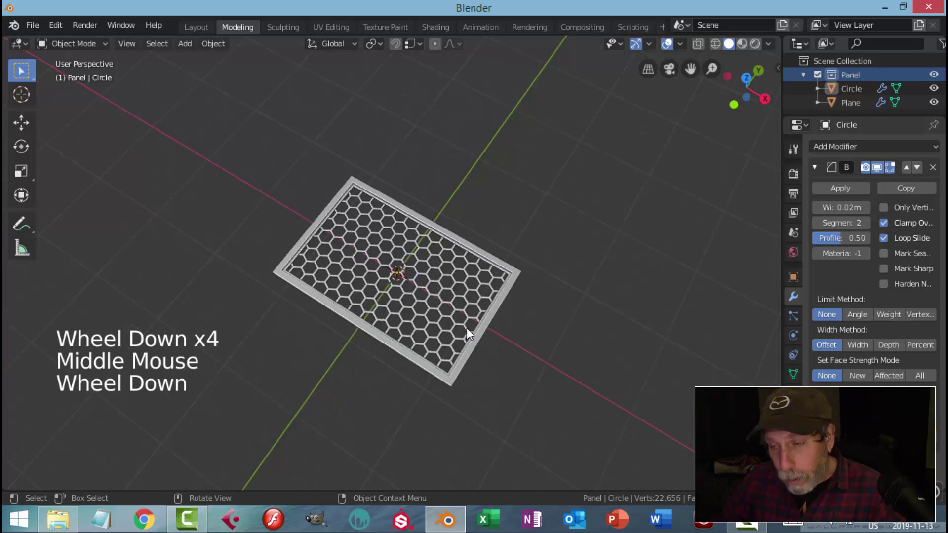
middle_click_drag(466, 328, 393, 277)
scroll(392, 274, "up", 3)
scroll(387, 266, "down", 1)
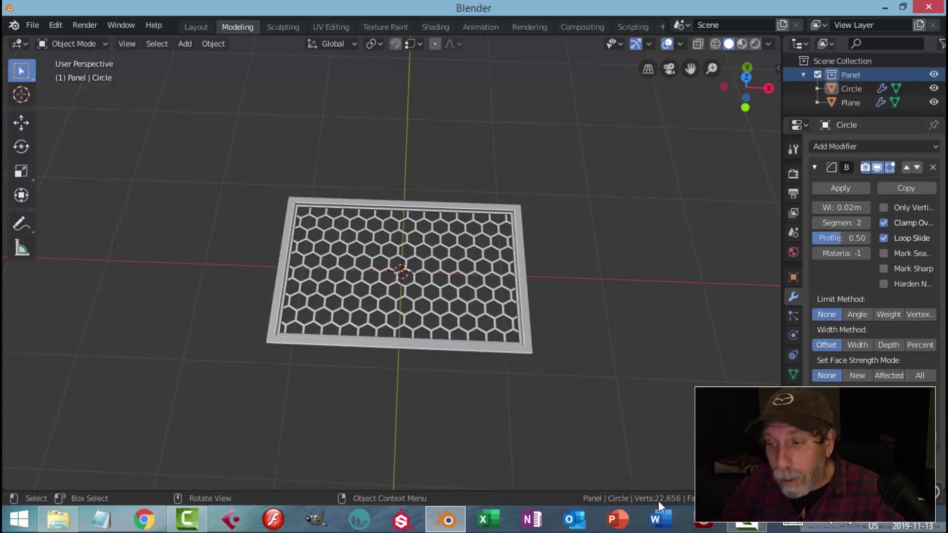
scroll(446, 250, "down", 2)
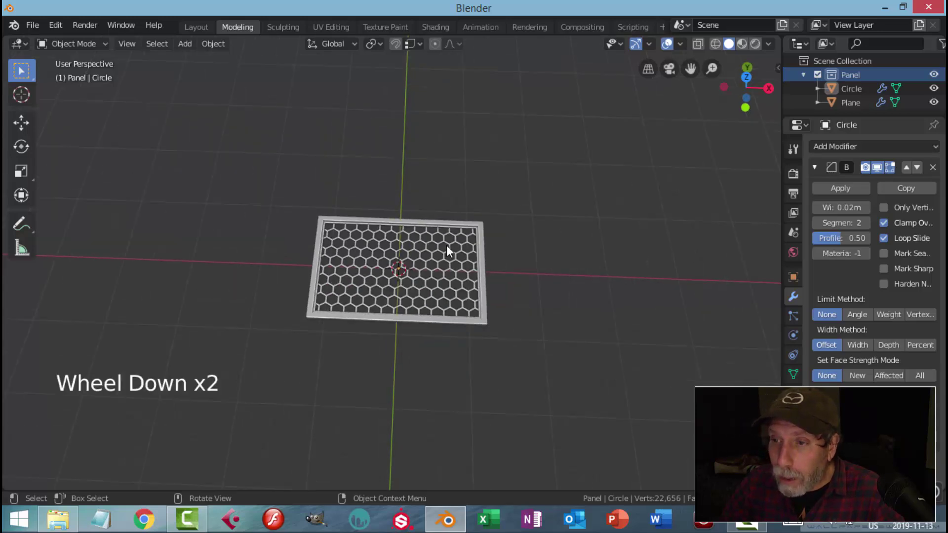
middle_click_drag(447, 250, 326, 255, "shift")
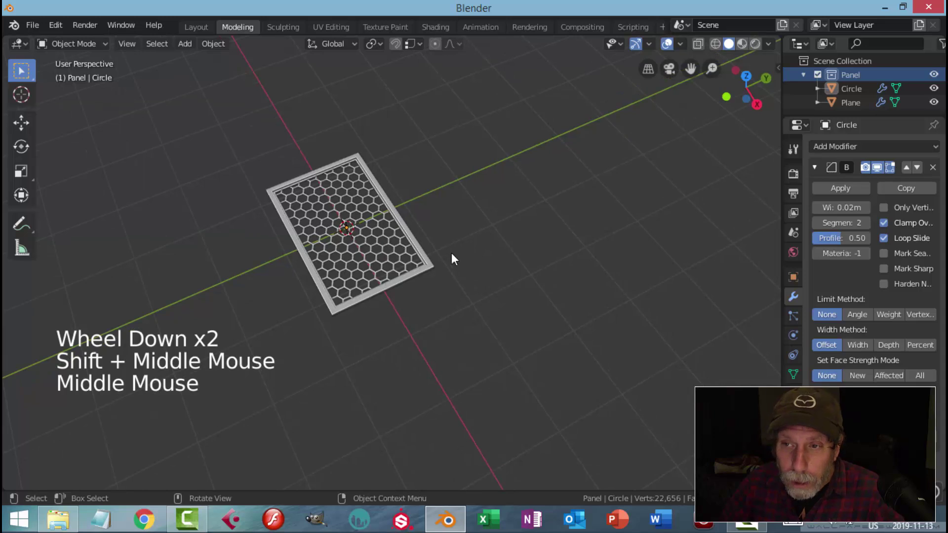
- Duplicate both panel parts and place the trial copy beside the original
key("a")
middle_click_drag(482, 259, 439, 261, "shift")
middle_click_drag(440, 262, 395, 259)
key("shift+d")
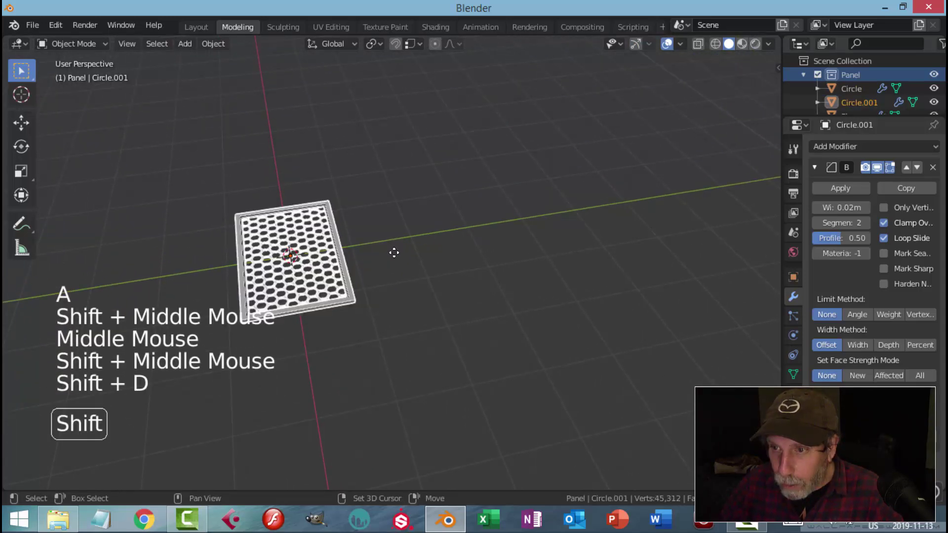
left_click_drag(340, 243, 448, 239)
left_click(448, 239)
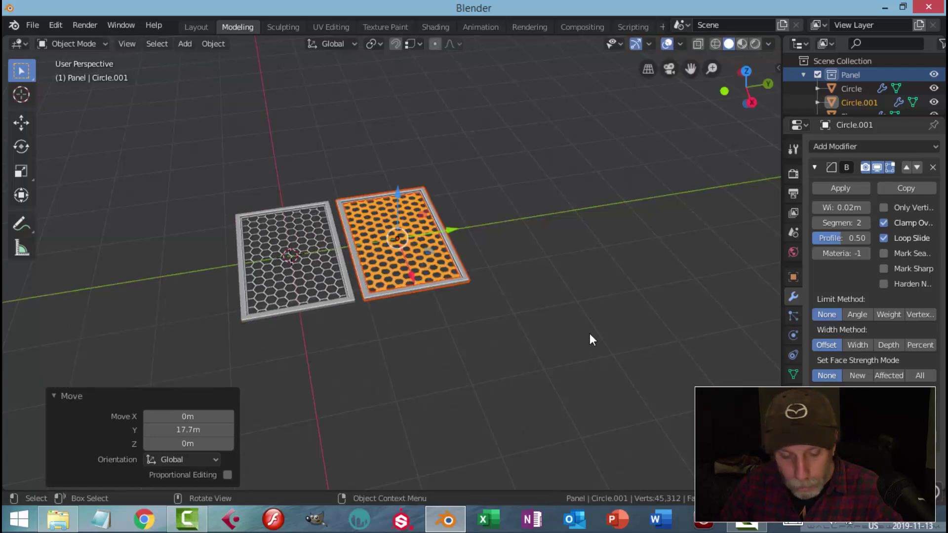
- Delete the duplicated copy, leaving only the original Circle and Plane
key("x")
left_click(550, 323)
middle_click_drag(419, 232, 449, 256)
key("a")
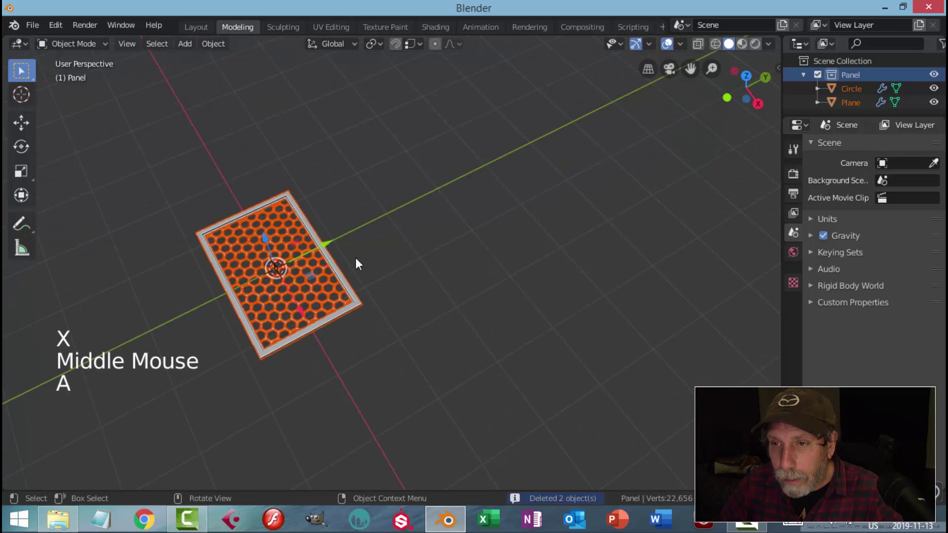
middle_click_drag(358, 264, 395, 267, "shift")
middle_click_drag(395, 267, 551, 227)
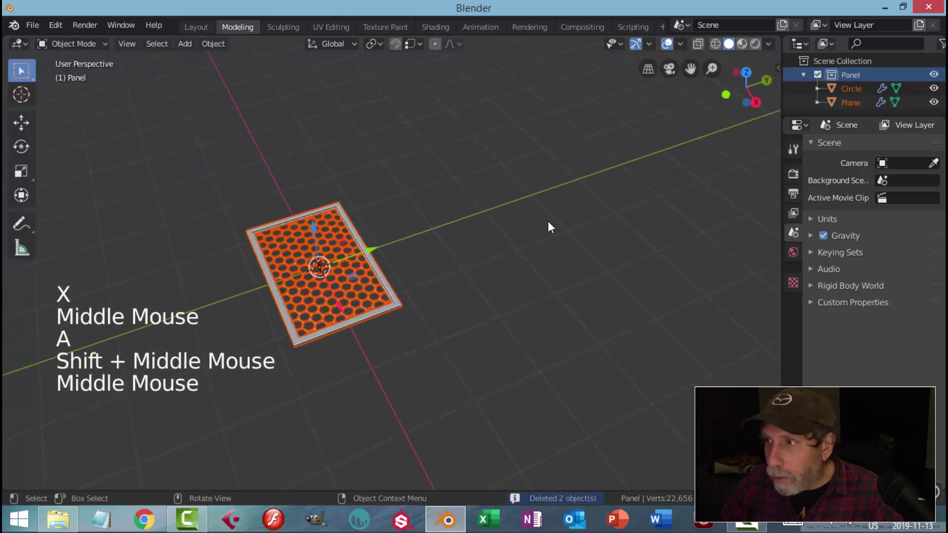
- Collapse the Panel collection in the Outliner and clear the selection
left_click(804, 74)
key("alt+a")
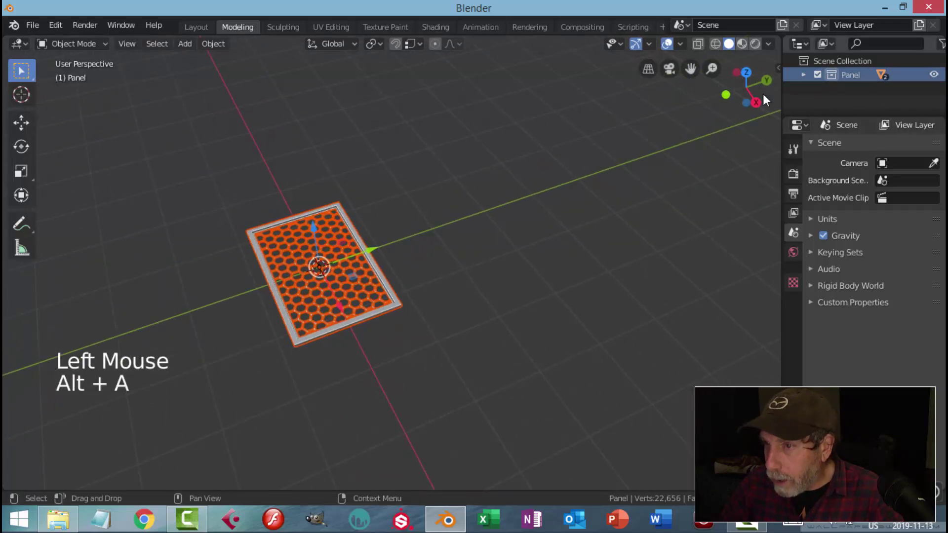
key("alt+a")
middle_click_drag(475, 218, 838, 87)
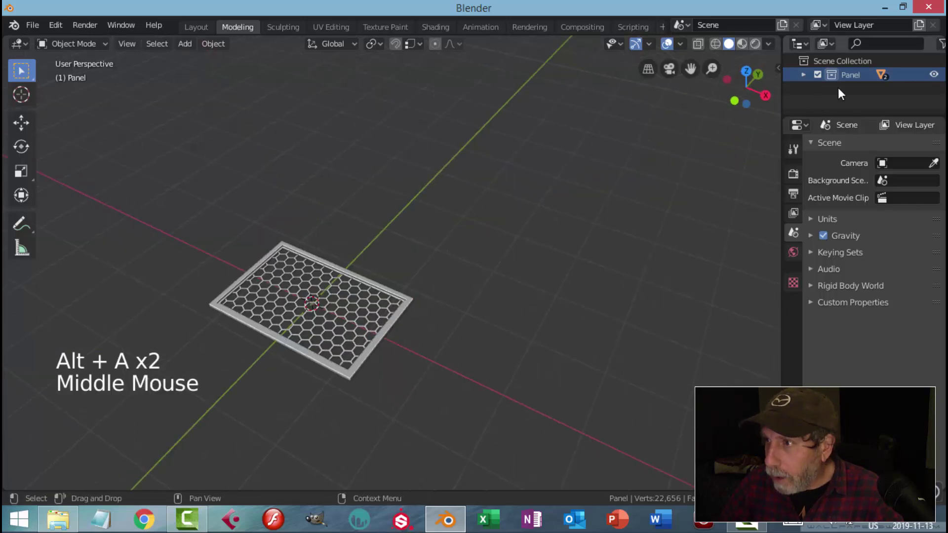
scroll(463, 248, "down", 1)
middle_click_drag(464, 248, 486, 252, "shift")
mouse_move(486, 252)
middle_mouse_down()
mouse_move(510, 257)
mouse_move(469, 249)
middle_mouse_up()
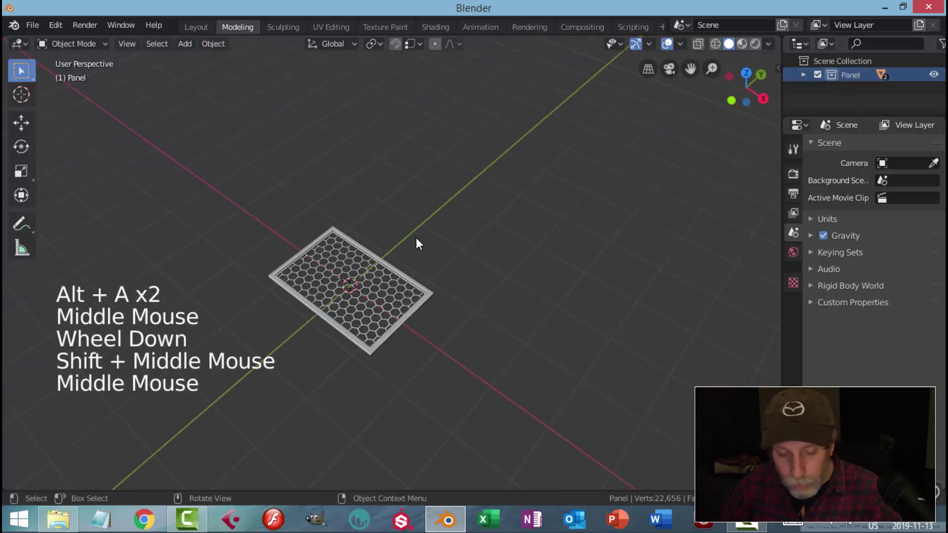
- Add a collection instance of Panel to the scene
key("shift+a")
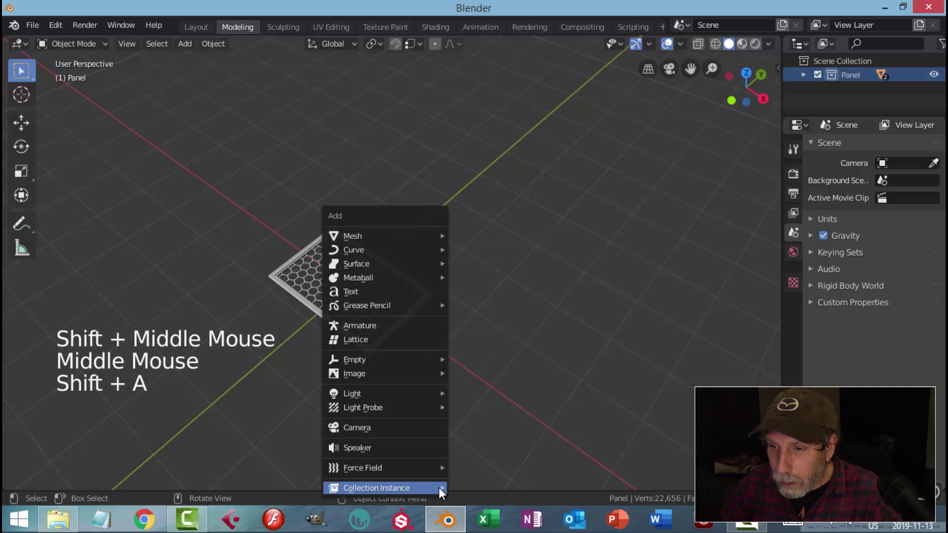
mouse_move(440, 488)
left_click(472, 488)
middle_click_drag(515, 299, 428, 264)
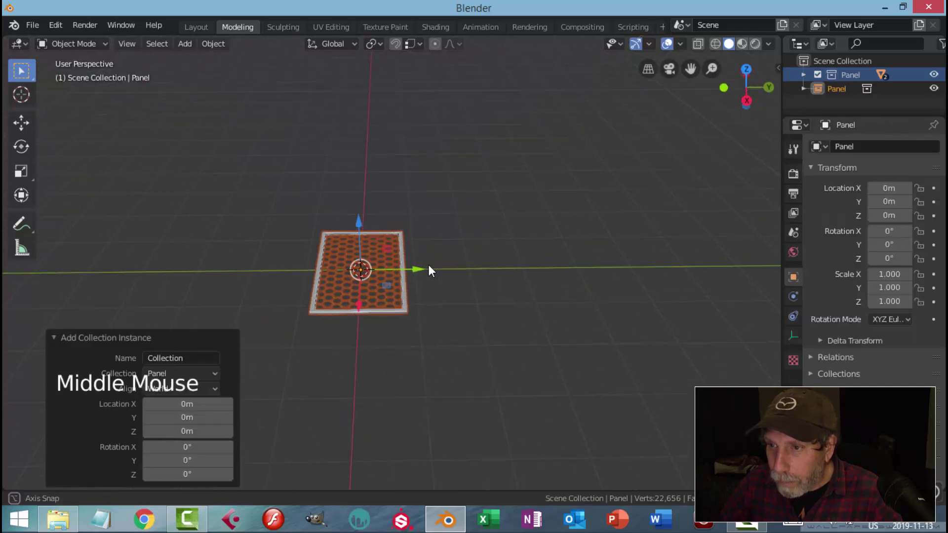
scroll(449, 284, "up", 3)
- Slide the instance along Y to 16.418 m so its edge touches the original panel
left_click_drag(401, 275, 573, 290)
middle_click_drag(573, 290, 490, 280, "shift")
scroll(497, 282, "up", 2)
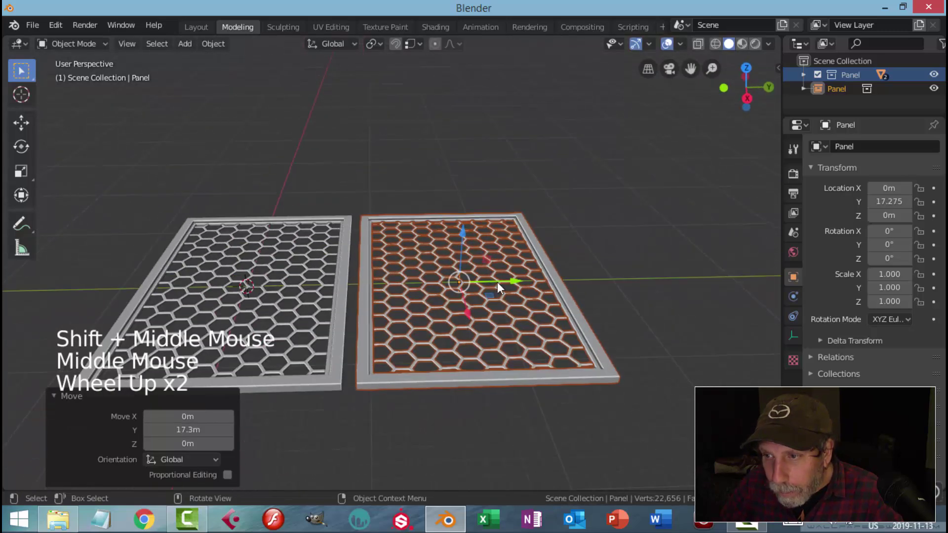
left_click_drag(511, 280, 481, 280)
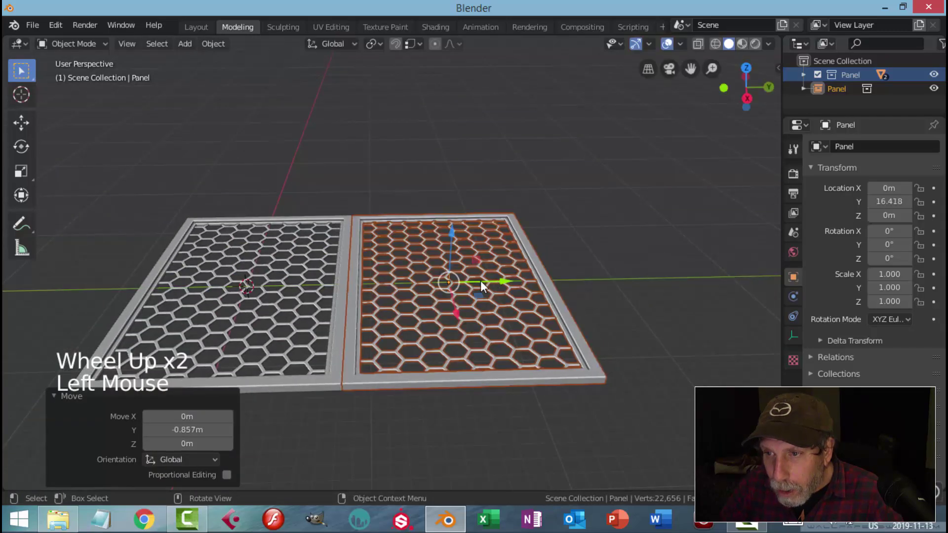
key("alt+a")
middle_click_drag(392, 280, 473, 291)
scroll(425, 295, "down", 3)
middle_click_drag(474, 291, 460, 271)
scroll(458, 297, "up", 2)
scroll(343, 255, "down", 2)
- Add a Panel instance, Panel.001, and move it along Y to 32.946 m
key("shift+a")
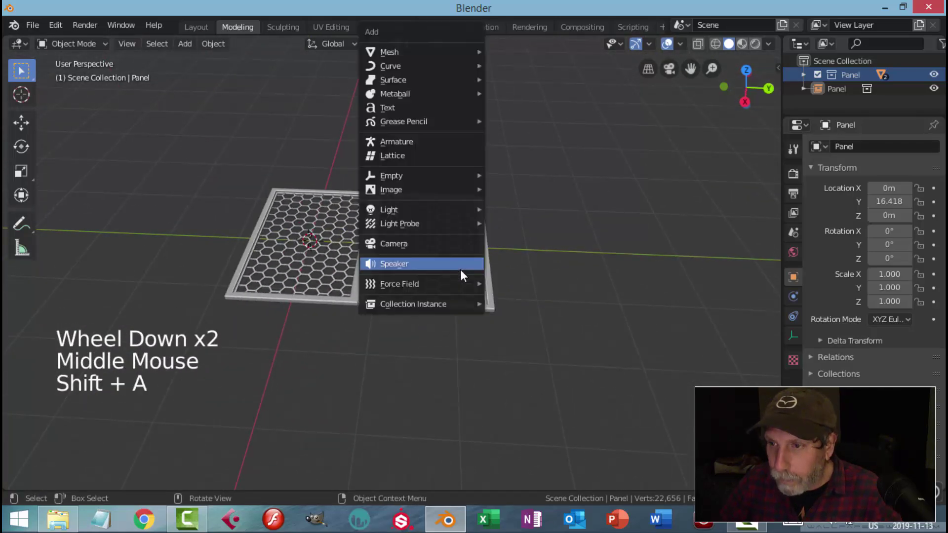
mouse_move(433, 302)
left_click(512, 303)
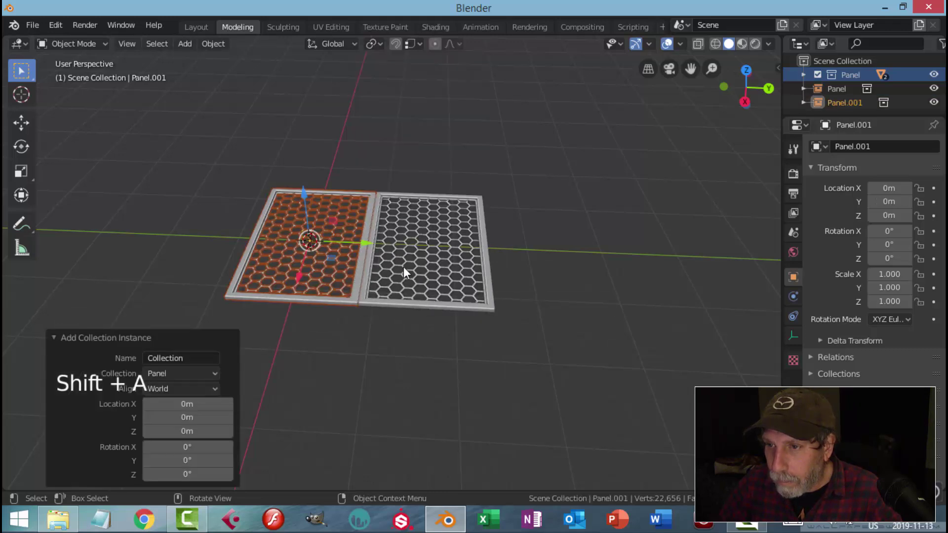
left_click_drag(365, 241, 605, 256)
key("alt+a")
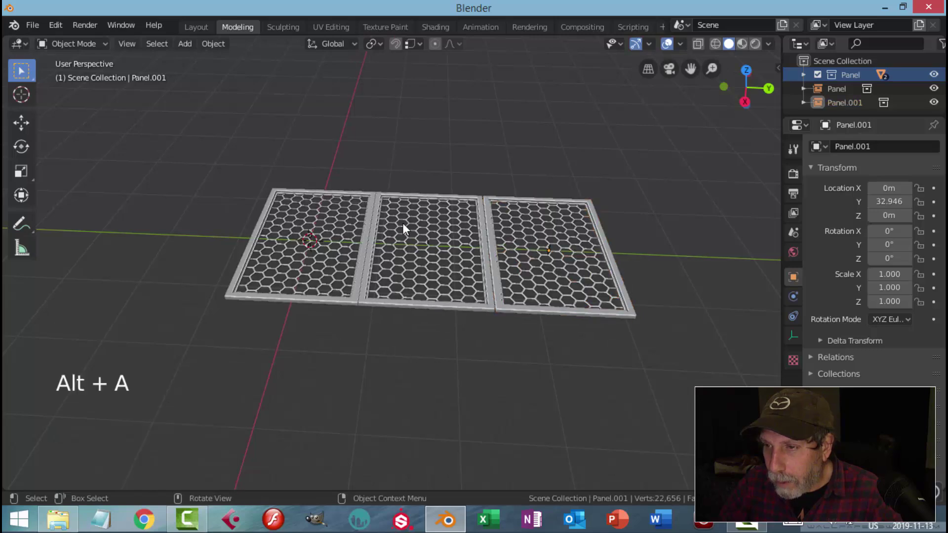
- Orbit and zoom over the straight row of three panels
middle_click_drag(401, 223, 636, 427)
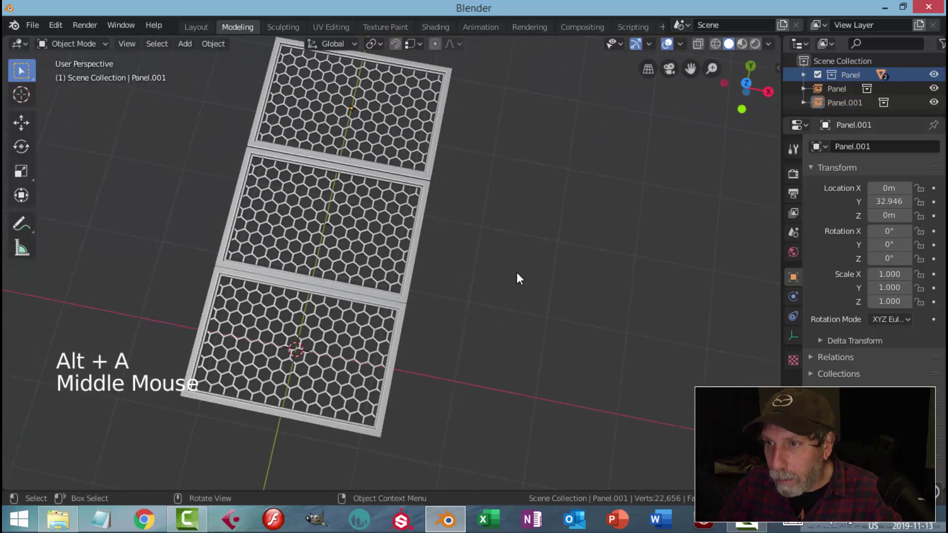
scroll(516, 279, "down", 3)
middle_click_drag(516, 279, 517, 235)
scroll(440, 243, "up", 4)
scroll(464, 235, "down", 3)
scroll(417, 264, "up", 3)
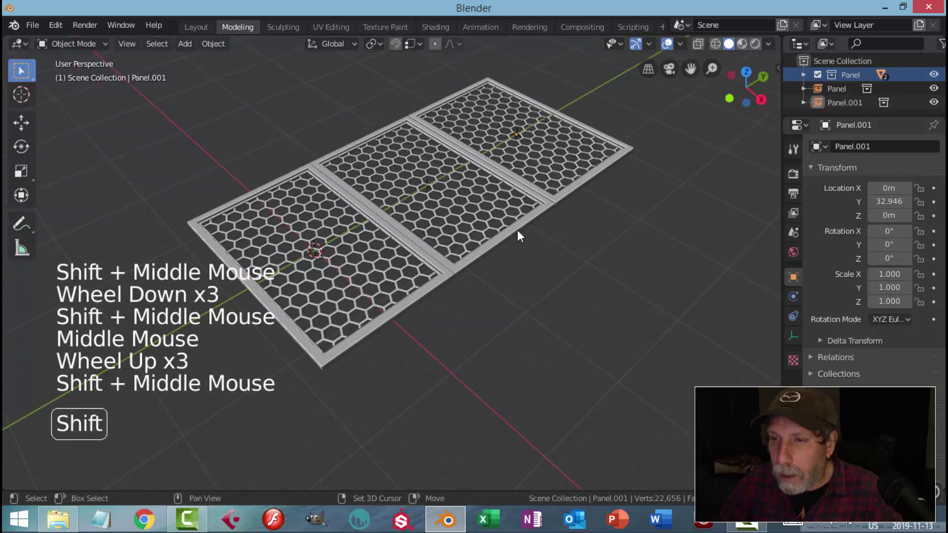
key("shift+a")
- Add Panel instance Panel.002 and place it at X 24.884 m beside the original
mouse_move(442, 302)
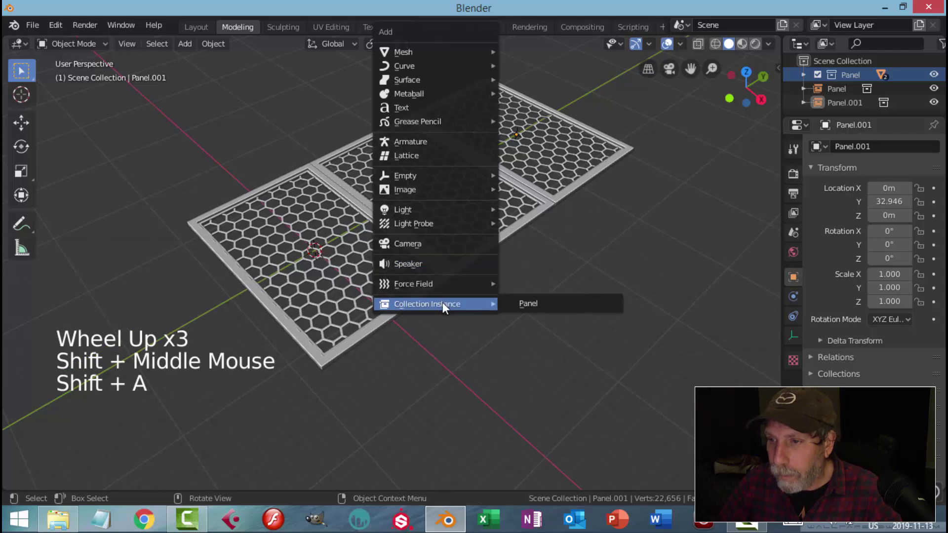
left_click(524, 303)
scroll(440, 280, "down", 3)
middle_click_drag(440, 279, 455, 304)
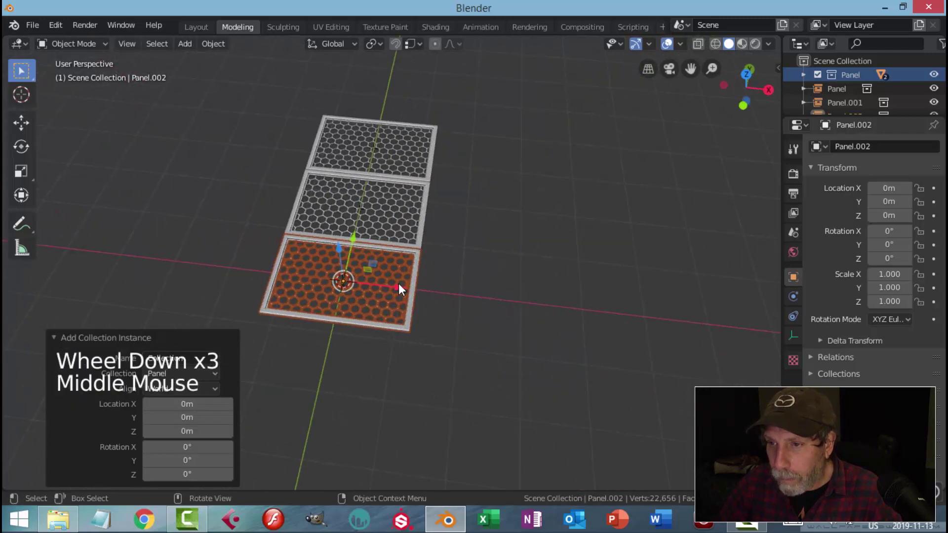
left_click_drag(398, 286, 544, 305)
key("alt+a")
- Orbit and zoom to inspect the L-shaped layout of four panels
middle_click_drag(529, 239, 538, 312)
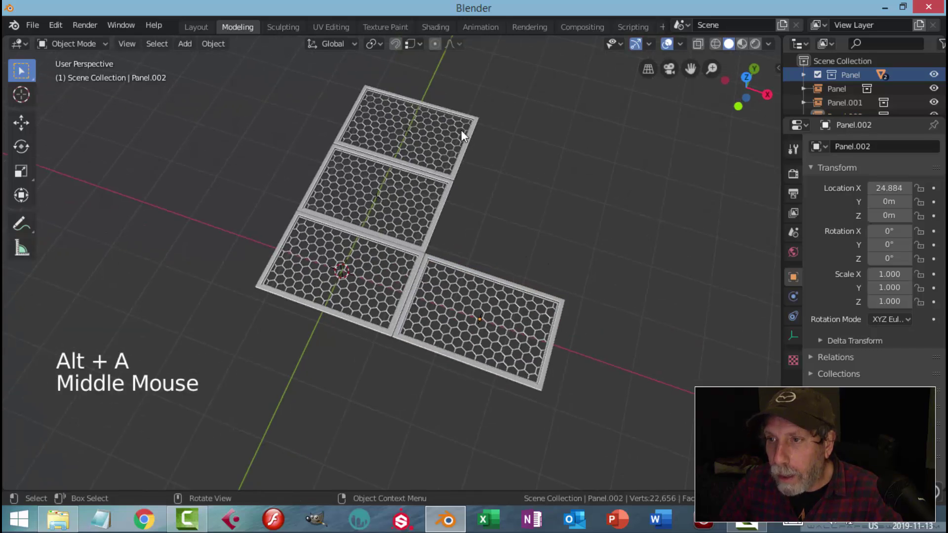
scroll(505, 239, "down", 3)
scroll(496, 254, "up", 4)
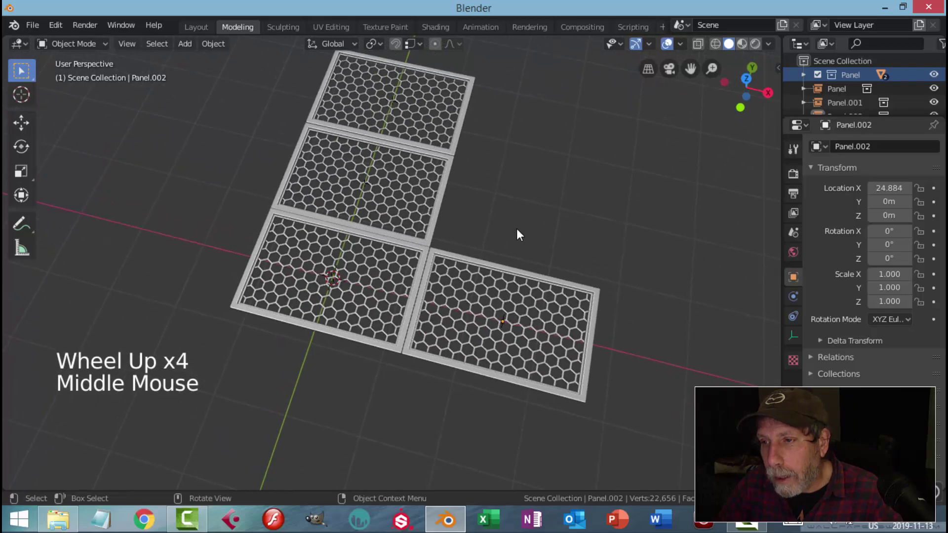
scroll(517, 234, "up", 3)
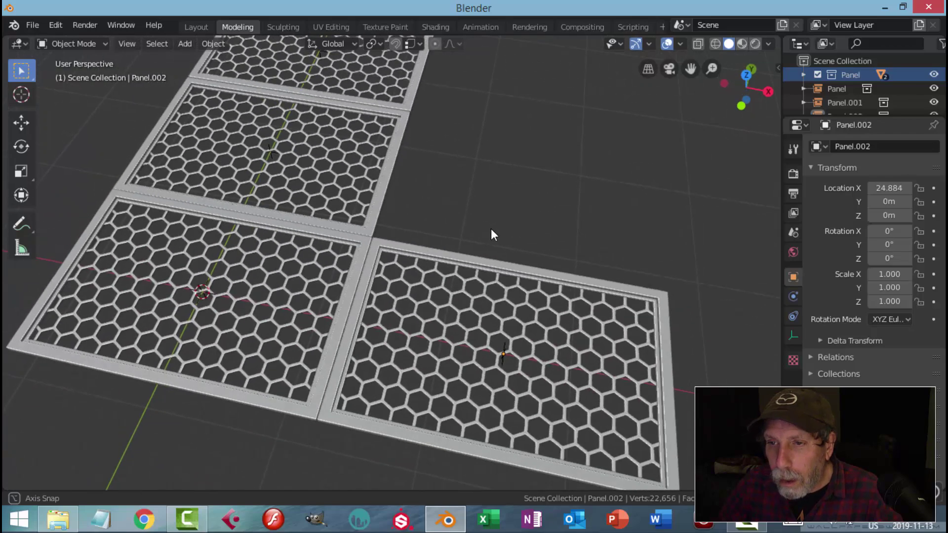
scroll(464, 222, "down", 2)
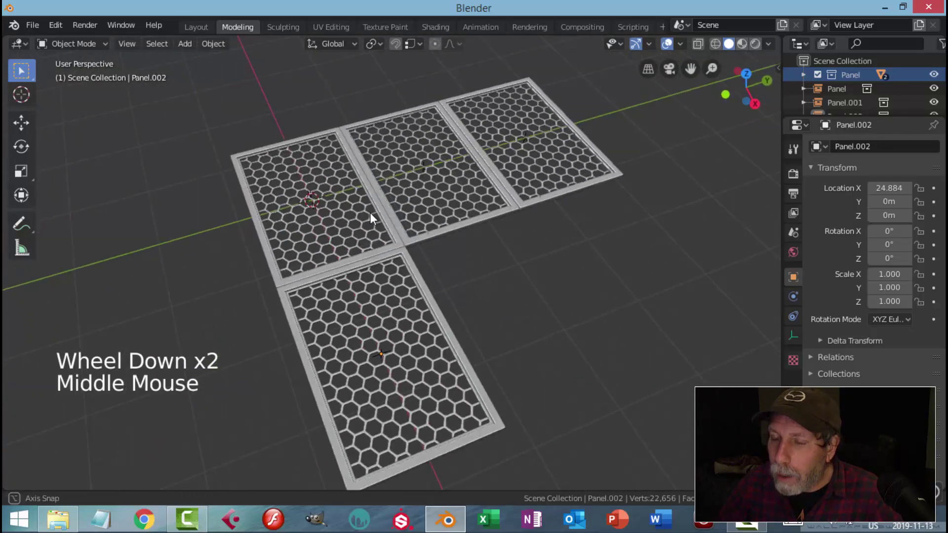